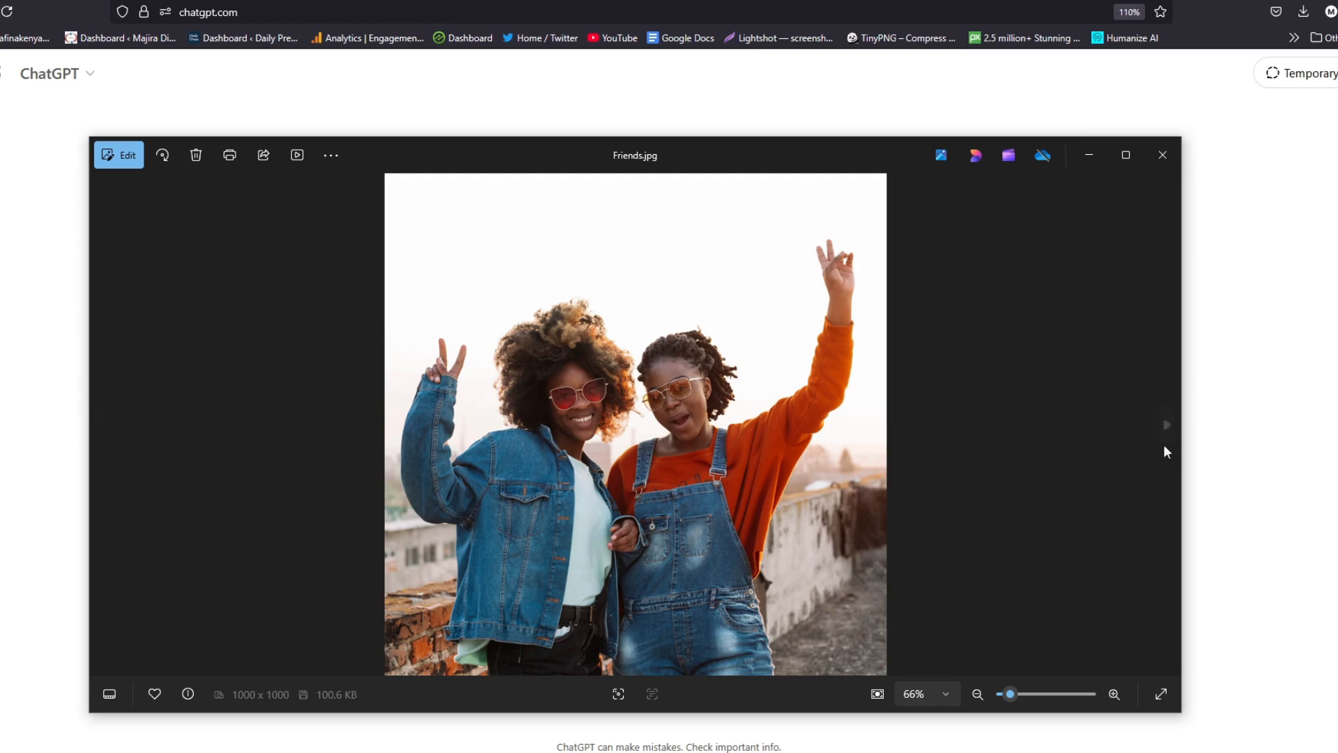
Compare the original photos of the friends, the man and the lady with their cartoon-style versions in the image viewer.
{"action": "left_click", "coordinate": [1168, 425]}
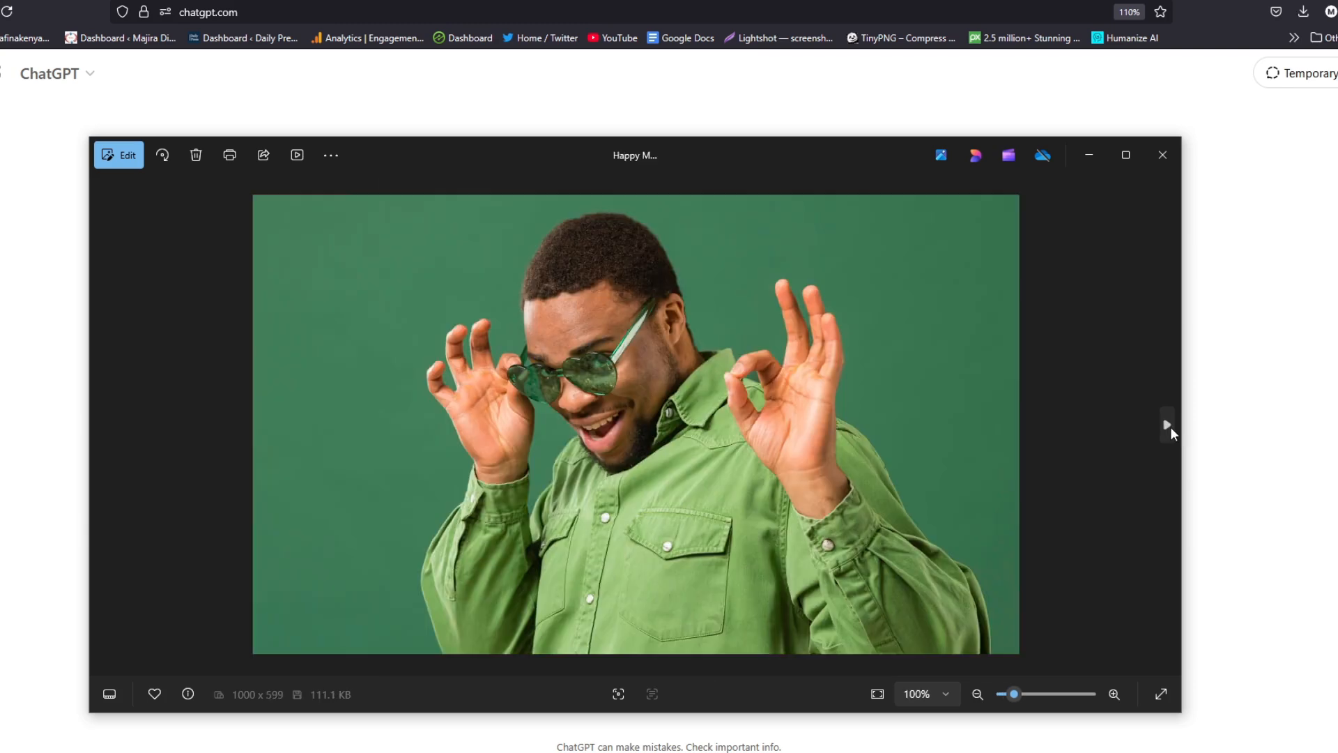
{"action": "left_click", "coordinate": [1167, 425]}
{"action": "left_click", "coordinate": [1168, 424]}
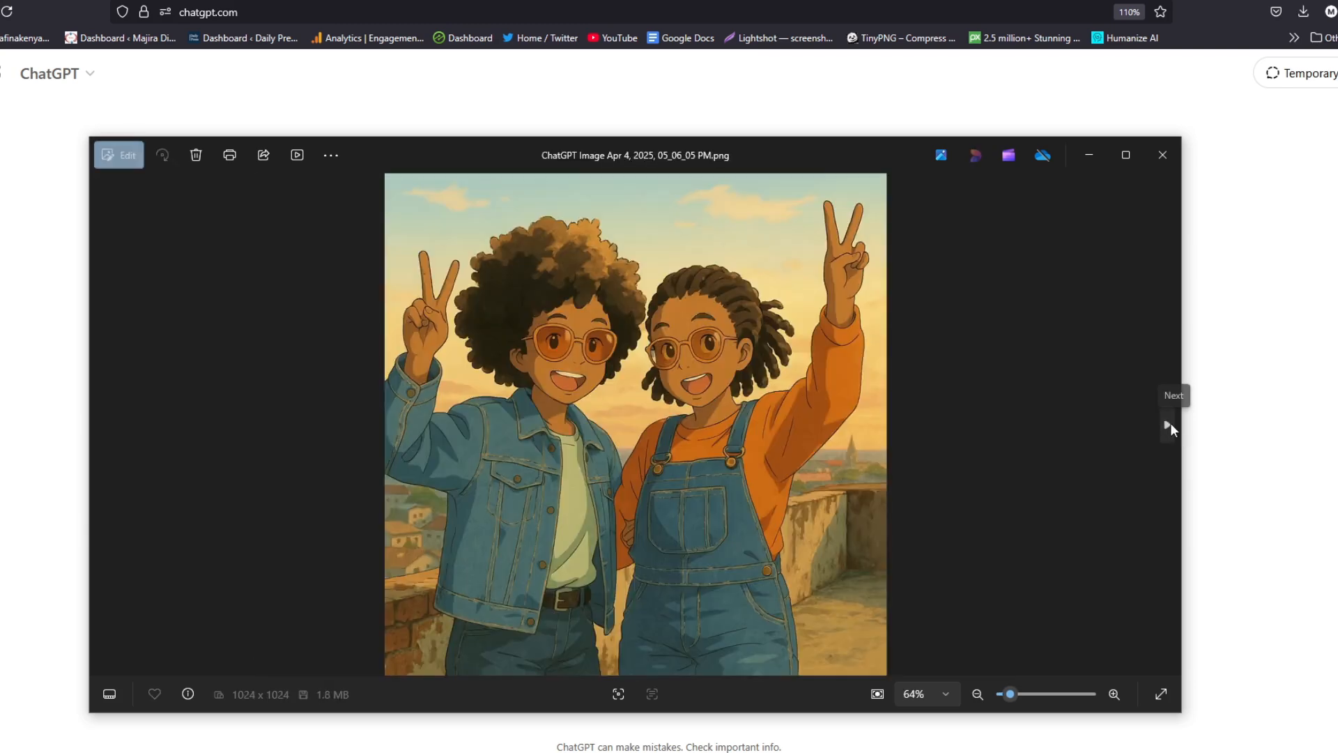
{"action": "left_click", "coordinate": [1168, 424]}
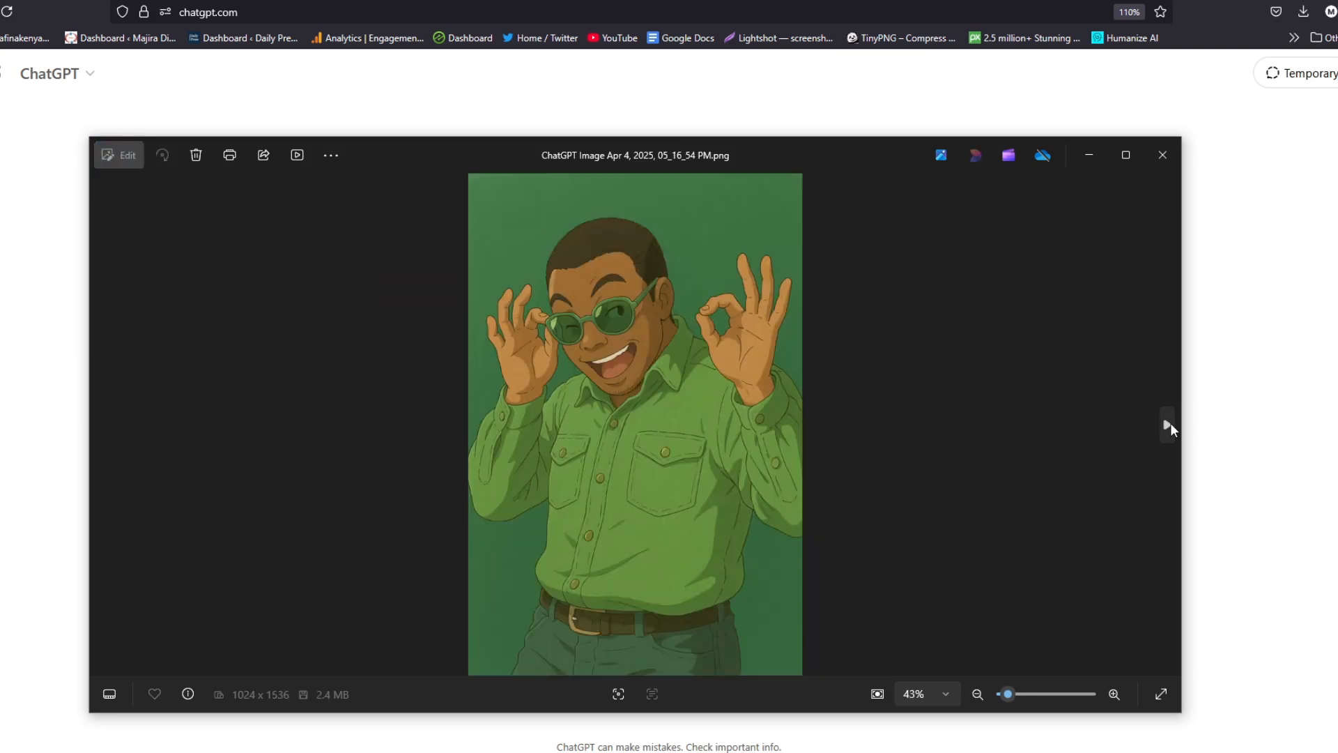
{"action": "left_click", "coordinate": [1168, 424]}
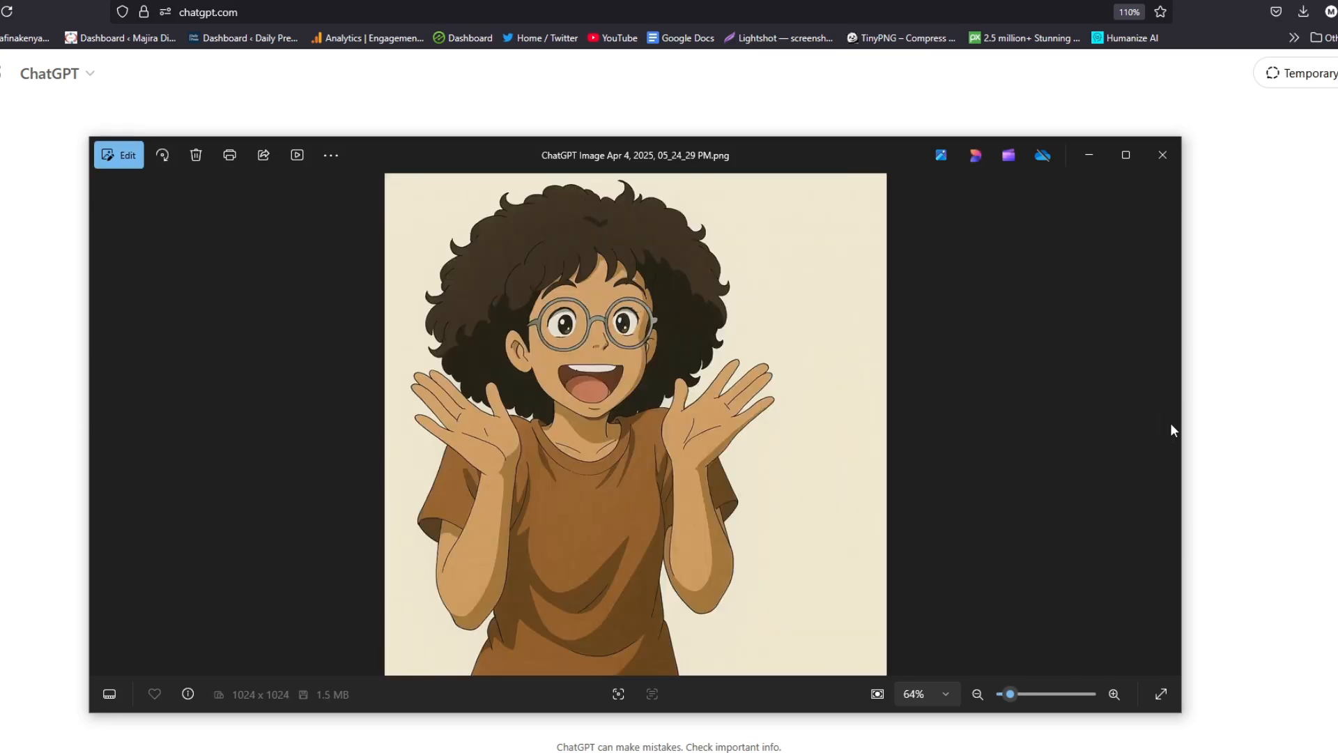
{"action": "left_click", "coordinate": [104, 426]}
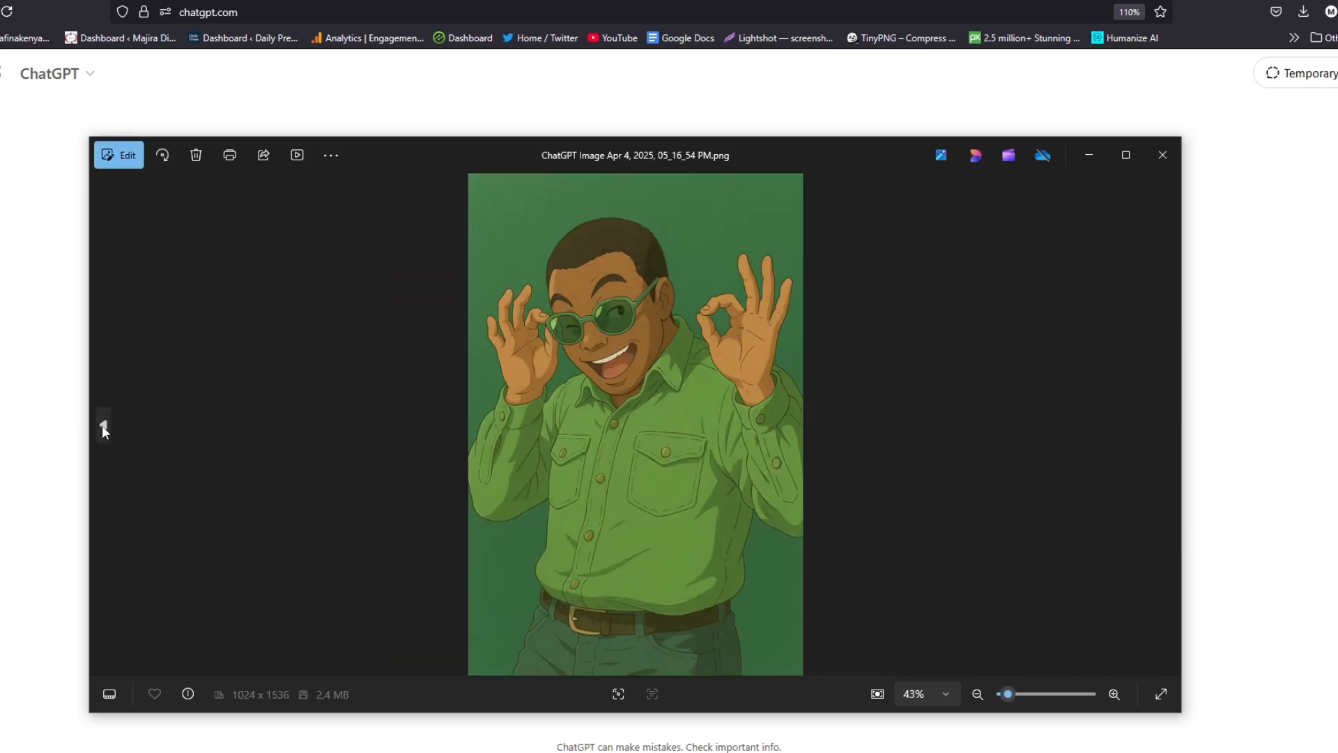
{"action": "left_click", "coordinate": [103, 427]}
{"action": "left_click", "coordinate": [1166, 425]}
{"action": "left_click", "coordinate": [1166, 425]}
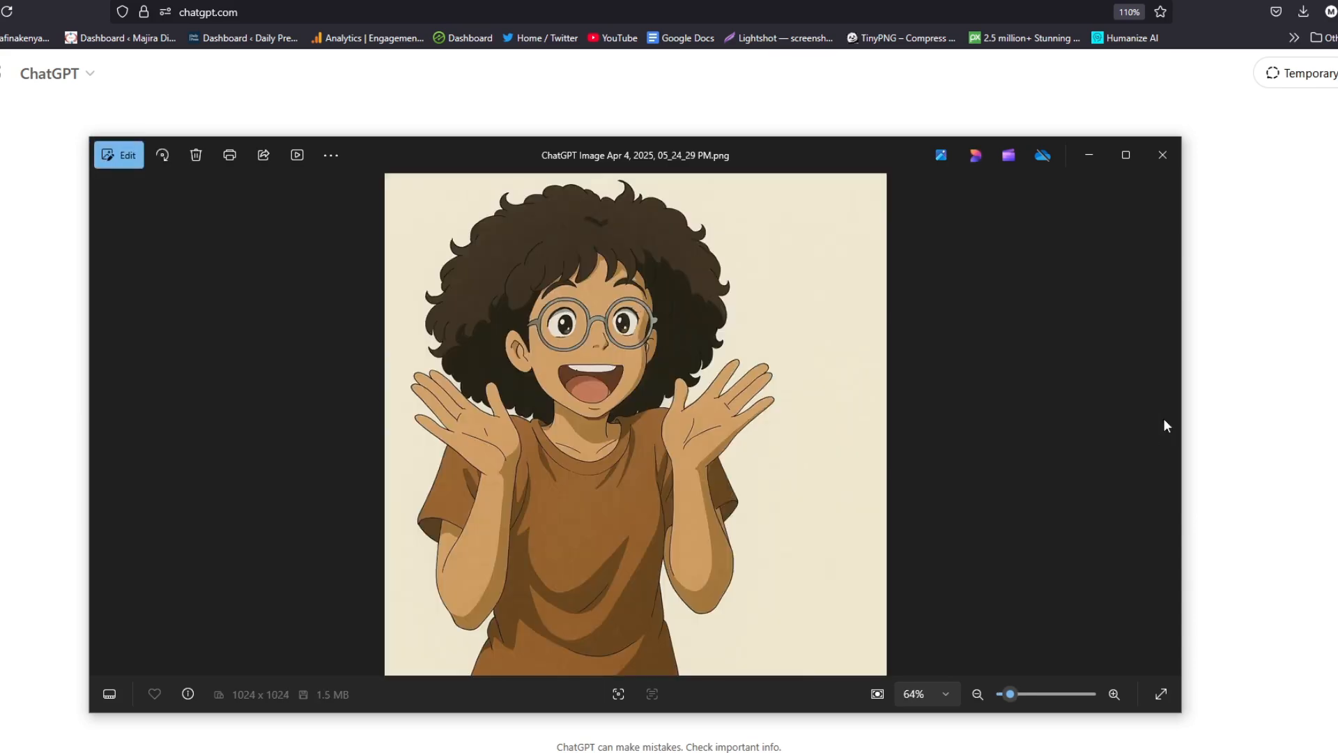
{"action": "left_click", "coordinate": [103, 426]}
{"action": "left_click", "coordinate": [103, 427]}
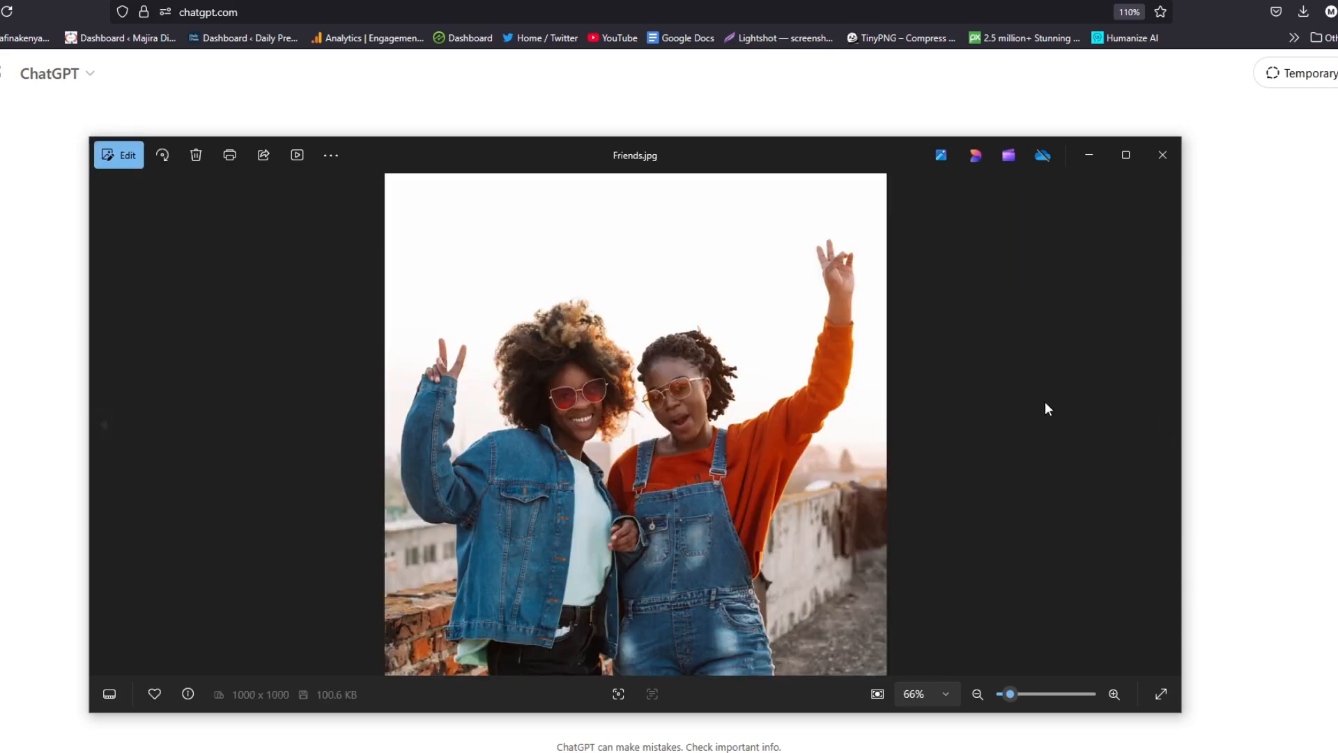
{"action": "left_click", "coordinate": [1166, 425]}
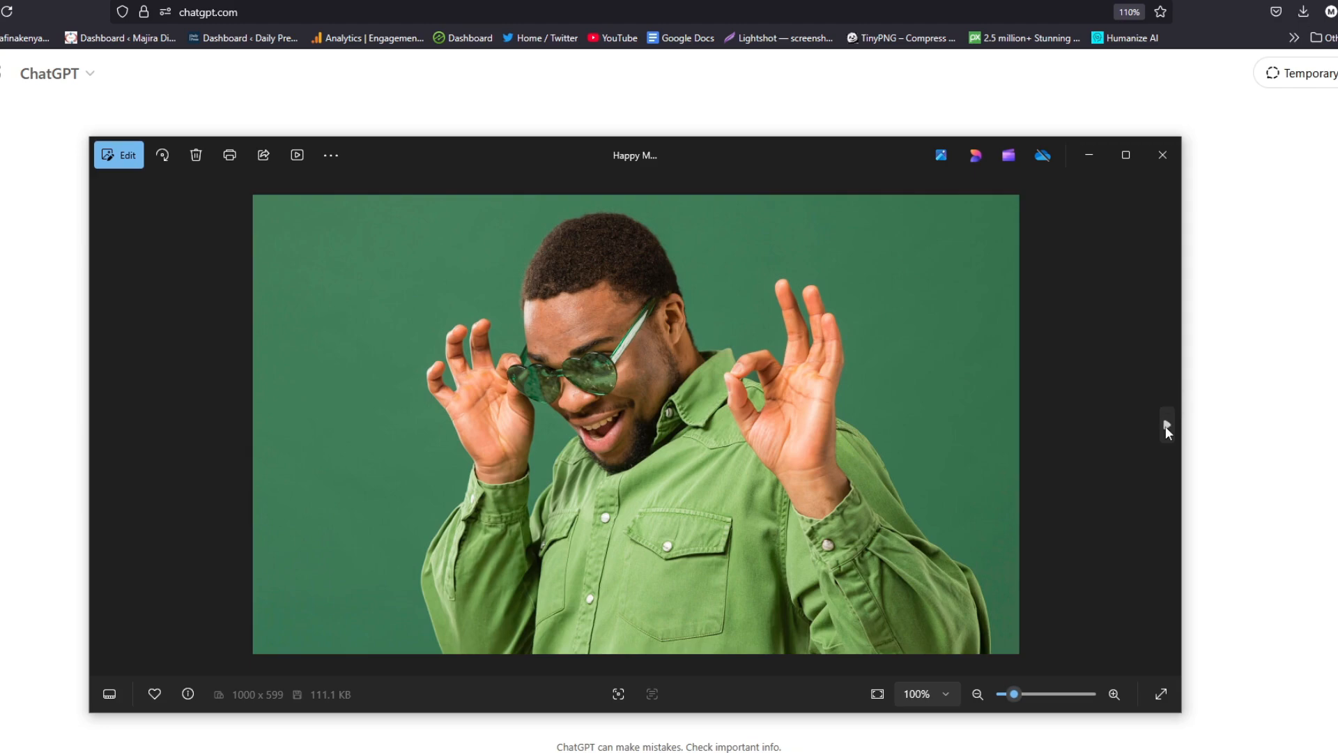
{"action": "left_click", "coordinate": [1166, 424]}
{"action": "left_click", "coordinate": [1167, 424]}
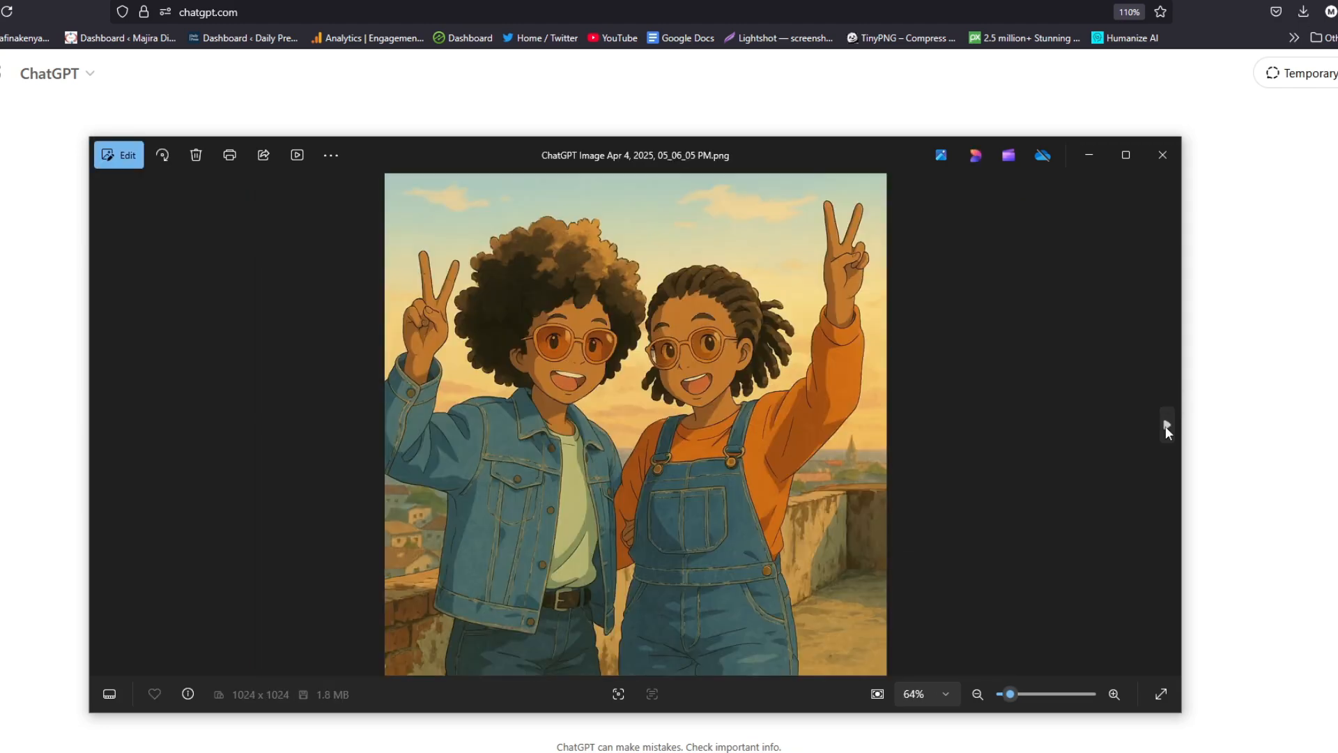
{"action": "left_click", "coordinate": [1167, 425]}
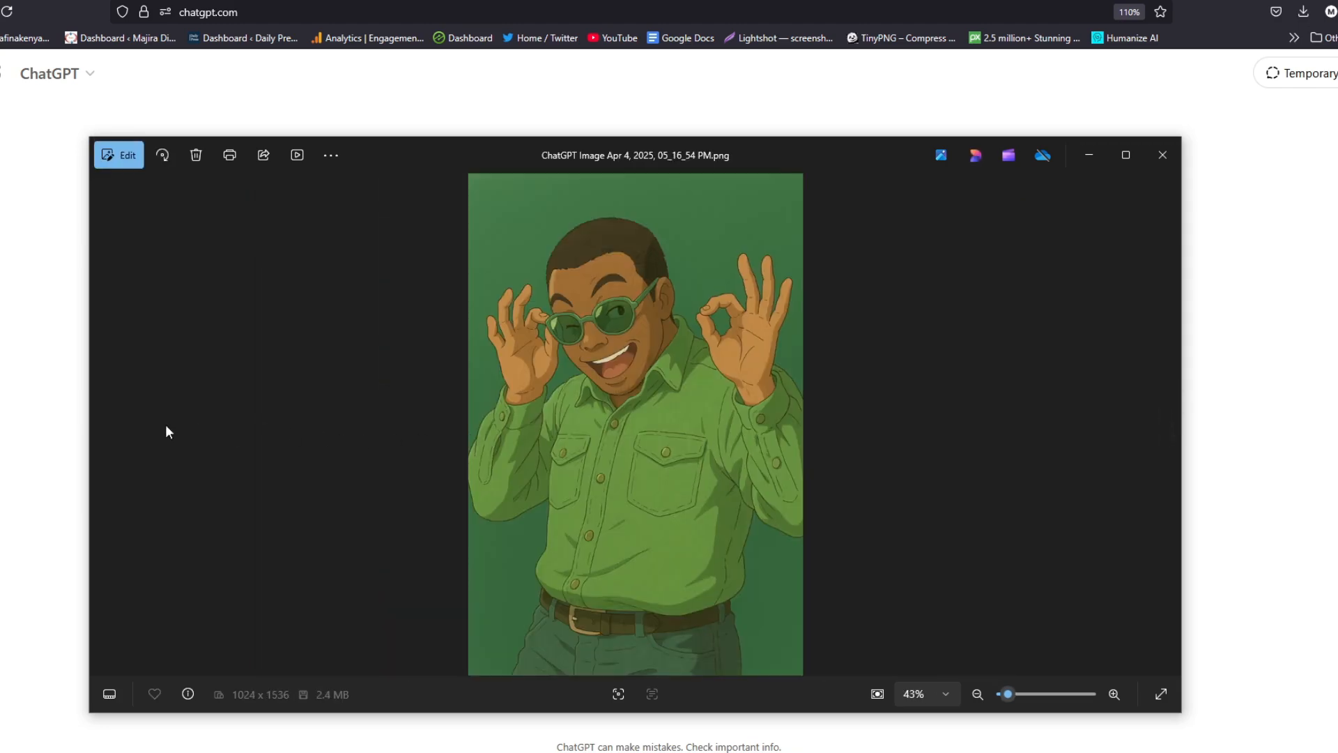
{"action": "left_click", "coordinate": [105, 421]}
{"action": "left_click", "coordinate": [105, 422]}
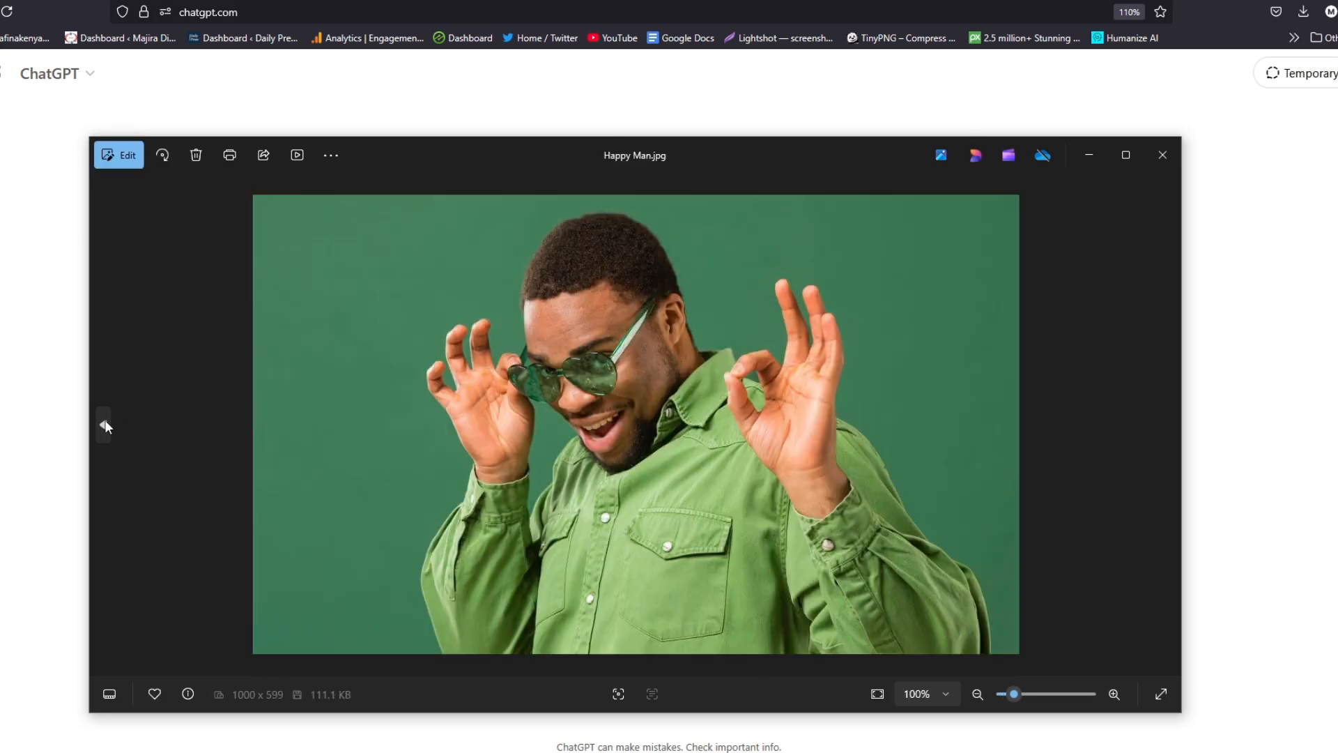
{"action": "left_click", "coordinate": [105, 421]}
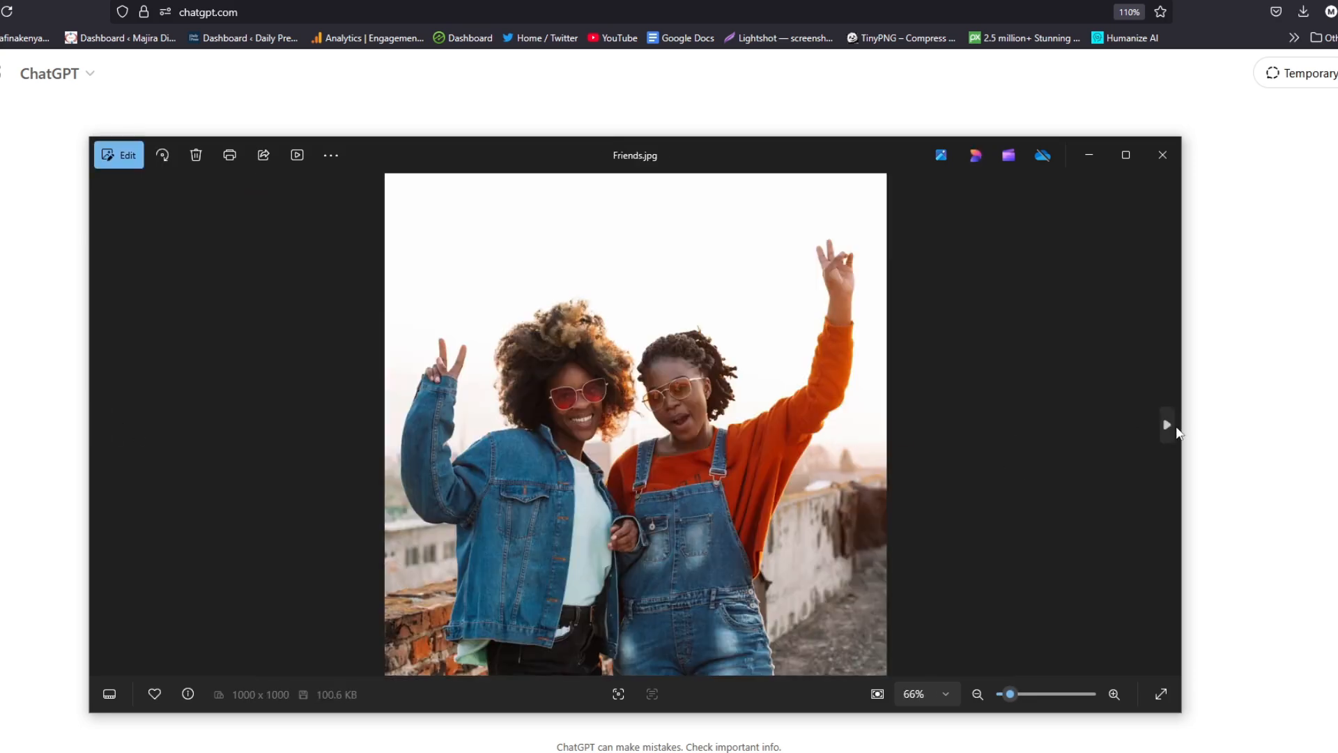
{"action": "left_click", "coordinate": [1168, 427]}
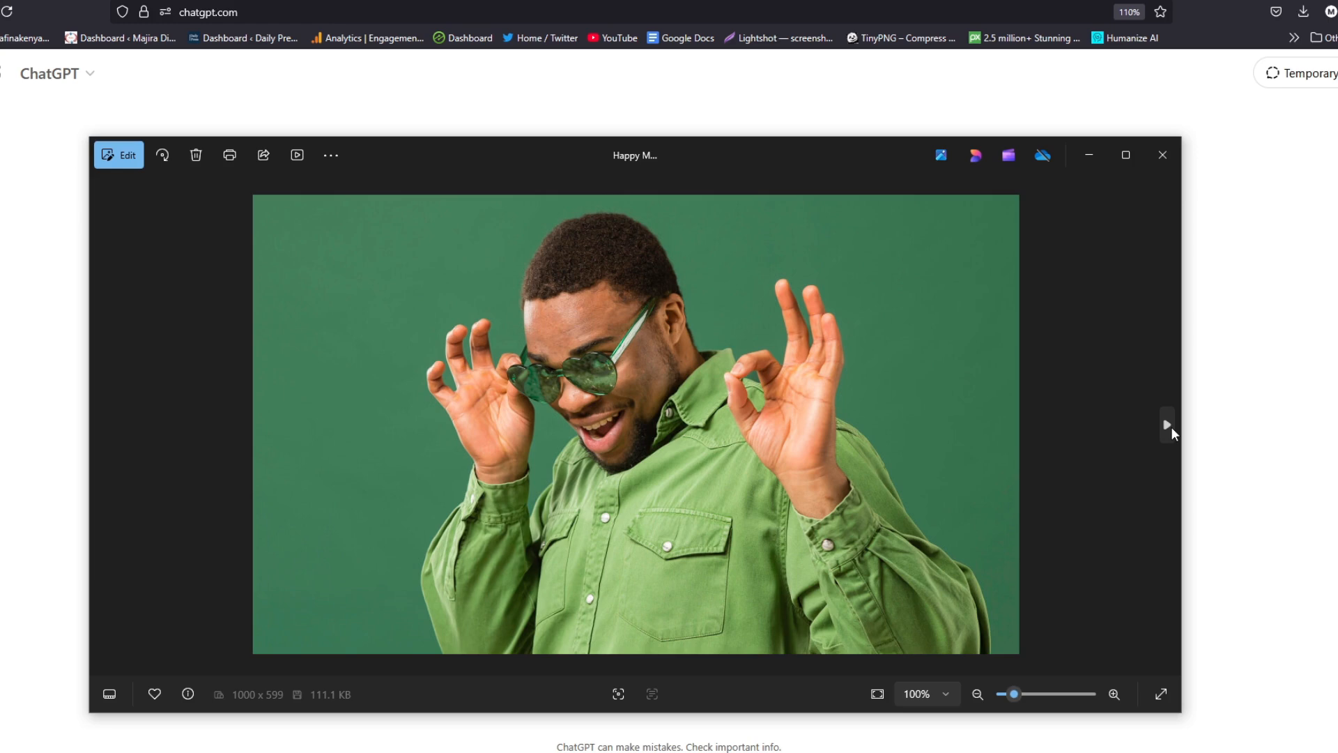
{"action": "left_click", "coordinate": [1168, 426]}
{"action": "left_click", "coordinate": [1168, 427]}
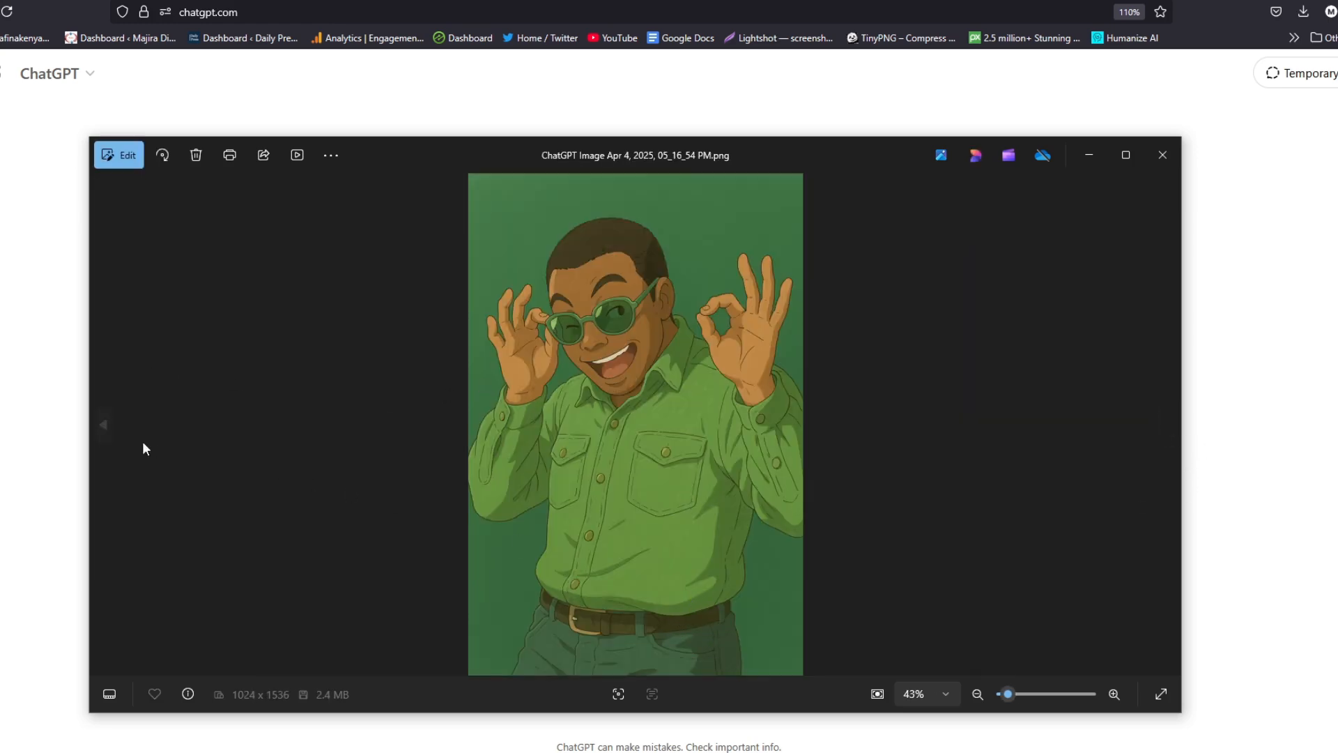
{"action": "left_click", "coordinate": [104, 423]}
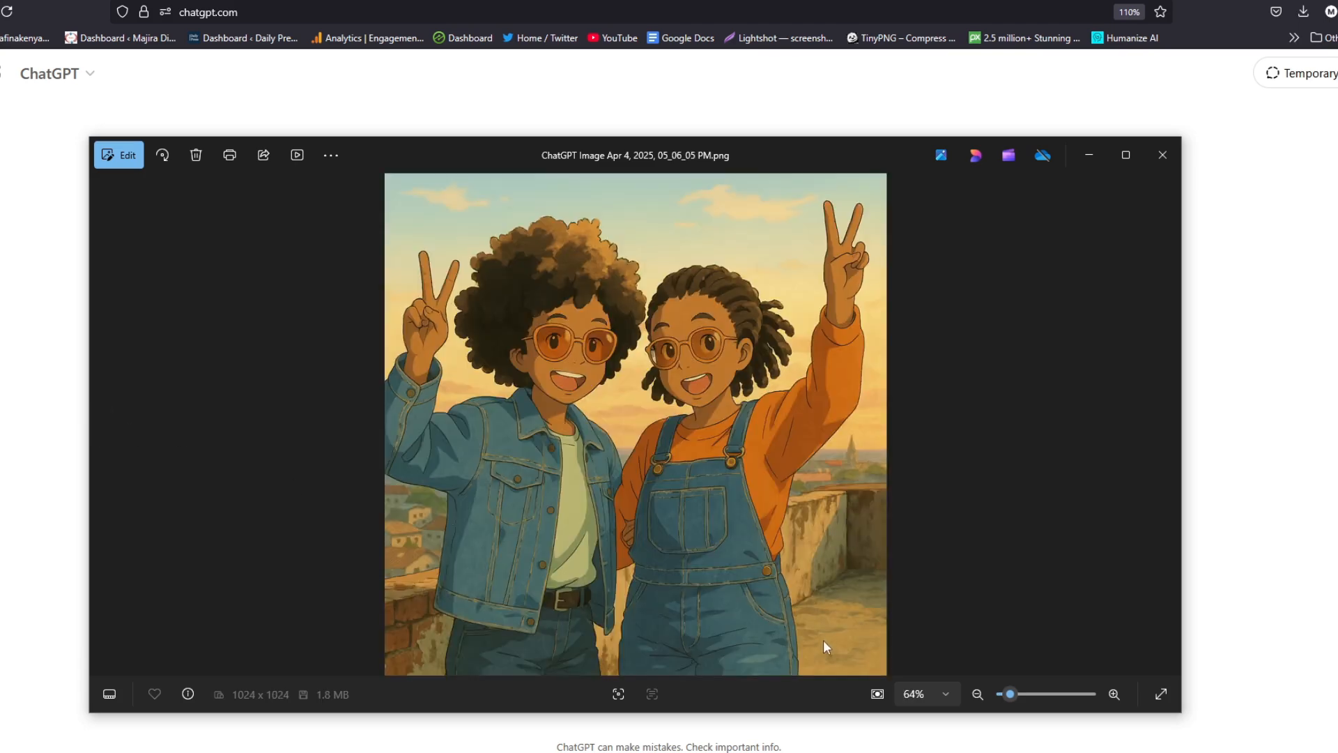
{"action": "left_click", "coordinate": [103, 417]}
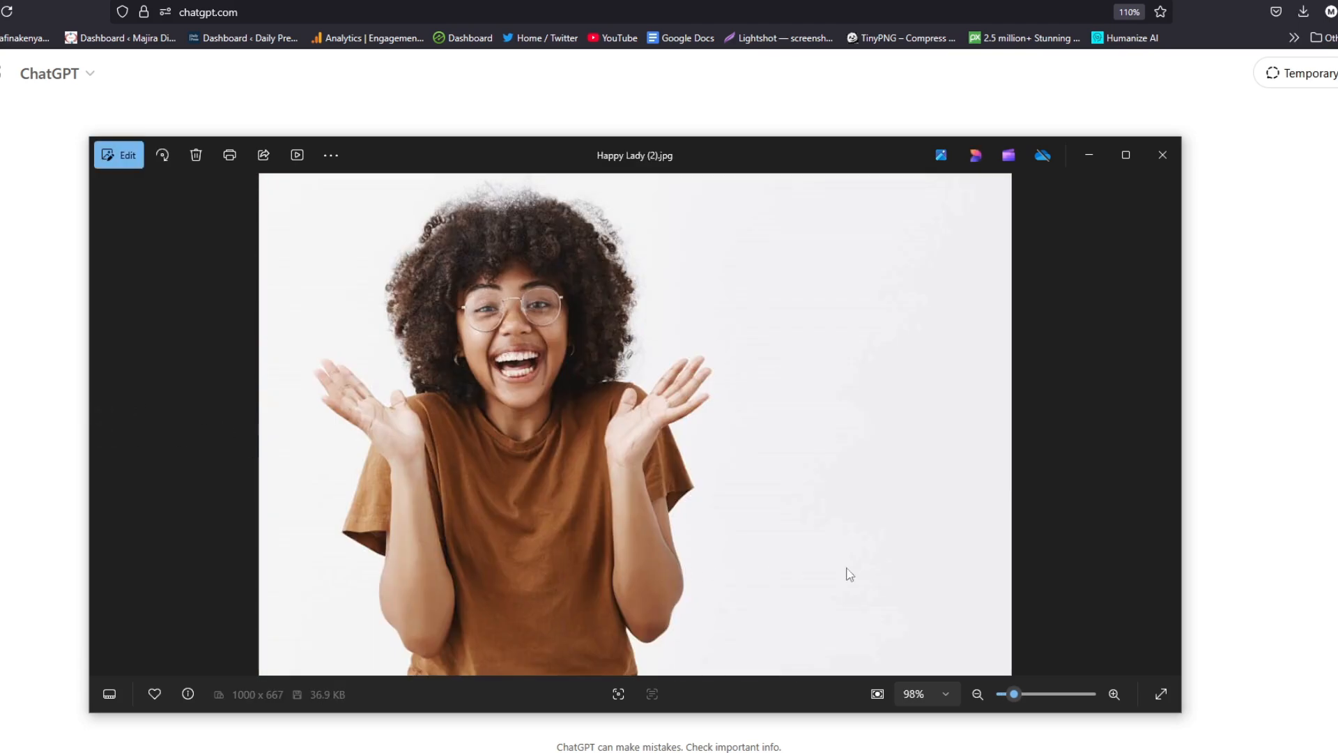
{"action": "left_click", "coordinate": [1168, 426]}
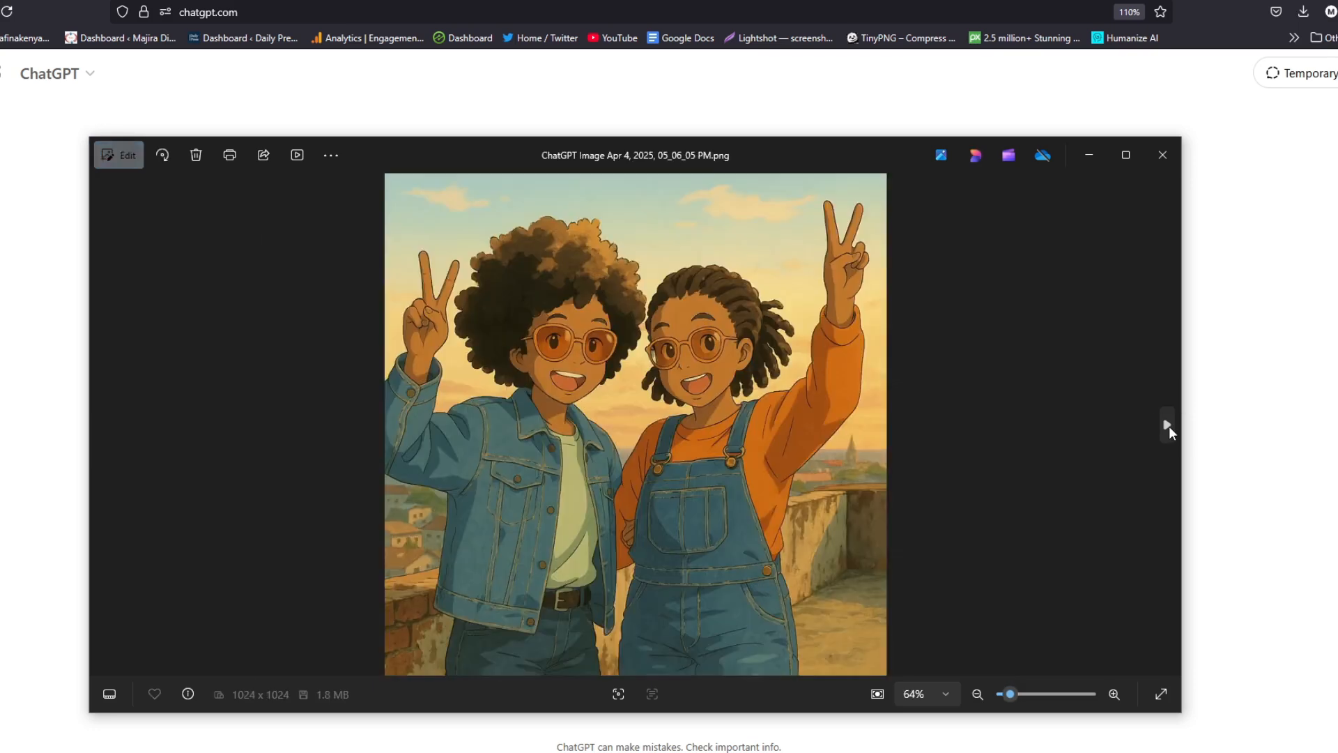
{"action": "left_click", "coordinate": [1168, 427]}
{"action": "left_click", "coordinate": [1168, 427]}
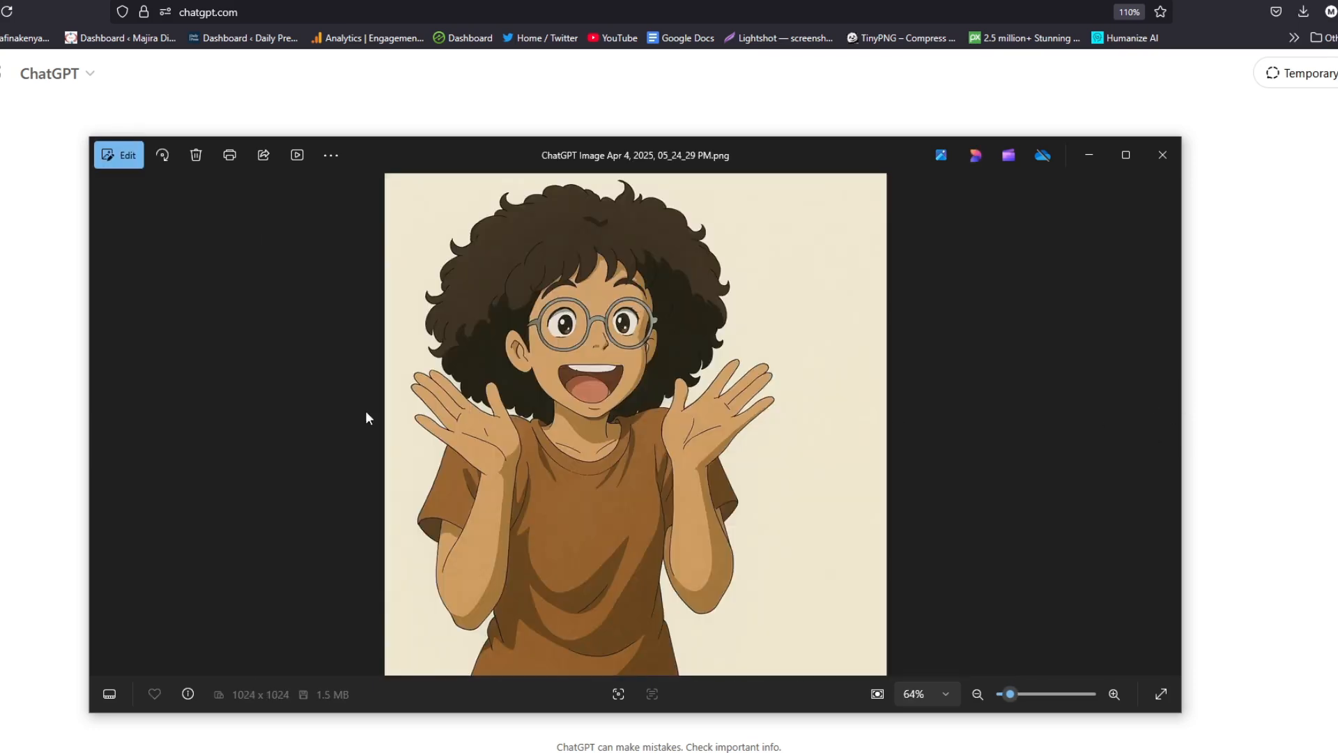
{"action": "left_click", "coordinate": [102, 427]}
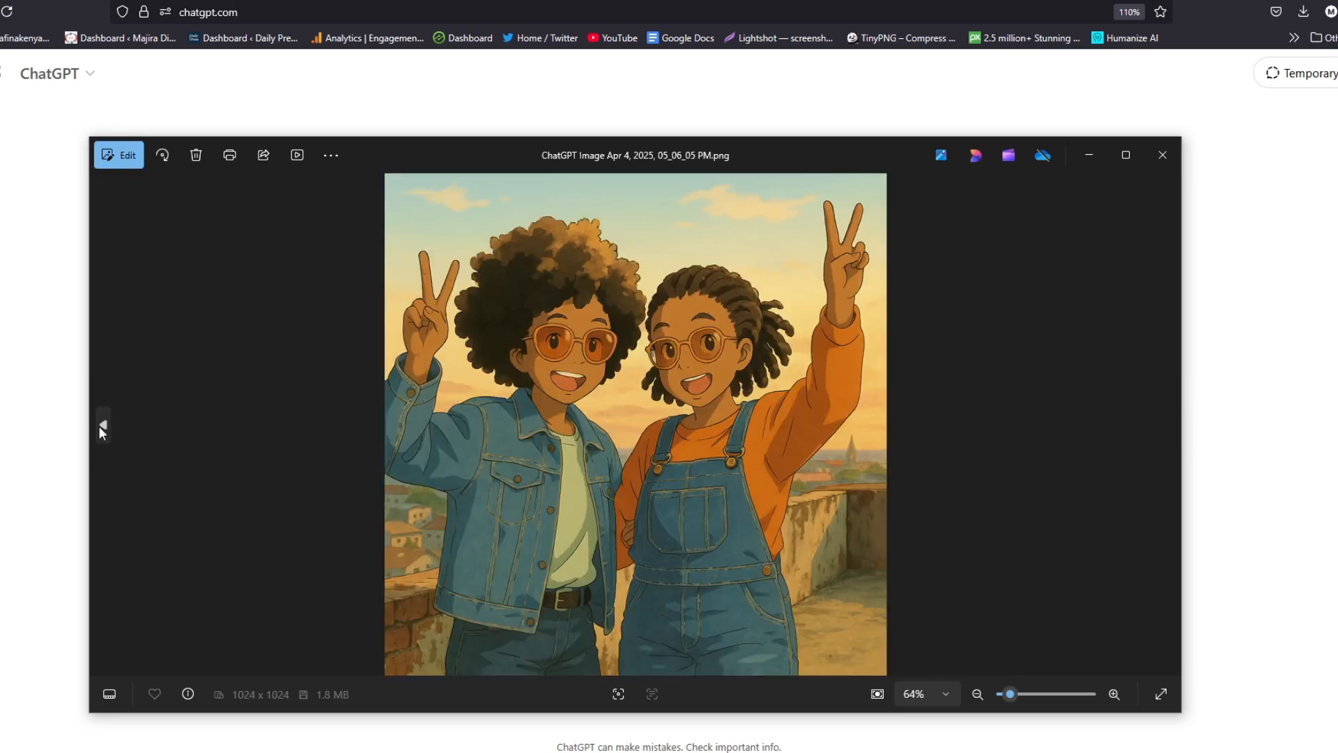
{"action": "left_click", "coordinate": [100, 425]}
{"action": "left_click", "coordinate": [103, 425]}
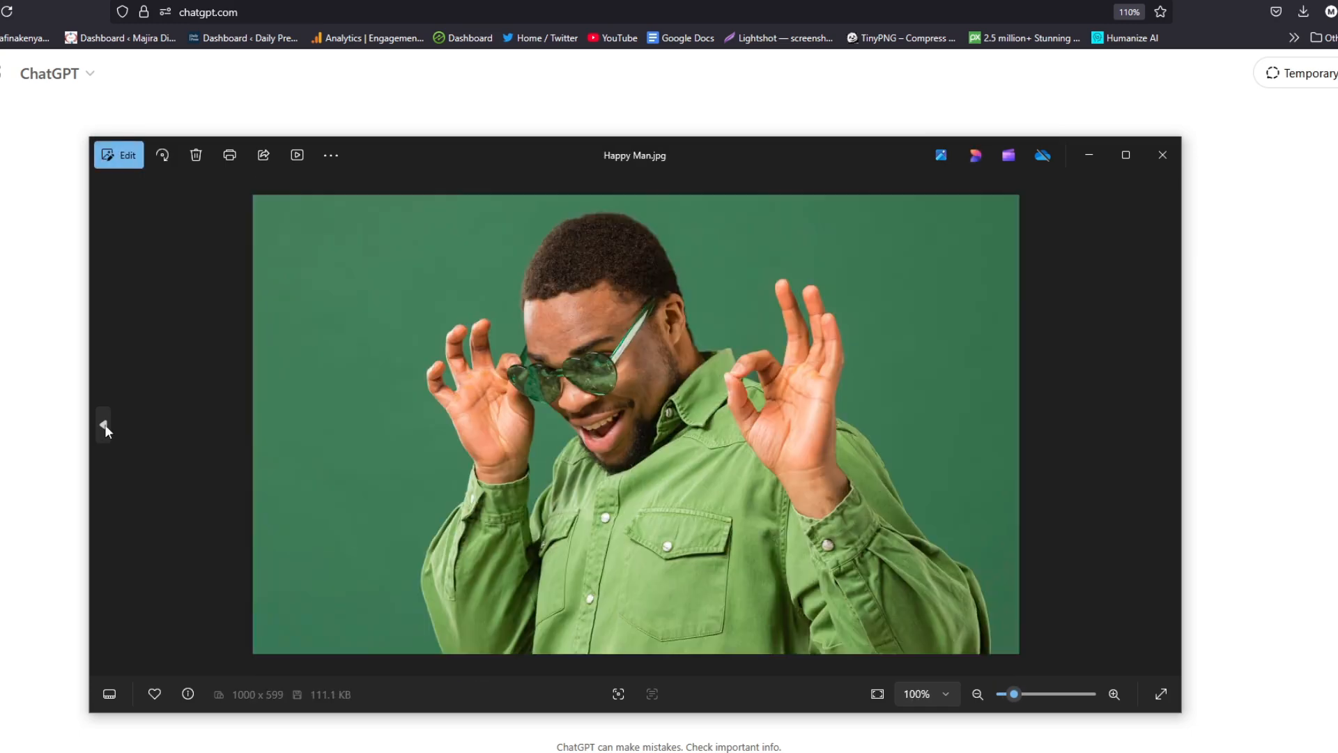
{"action": "left_click", "coordinate": [105, 425]}
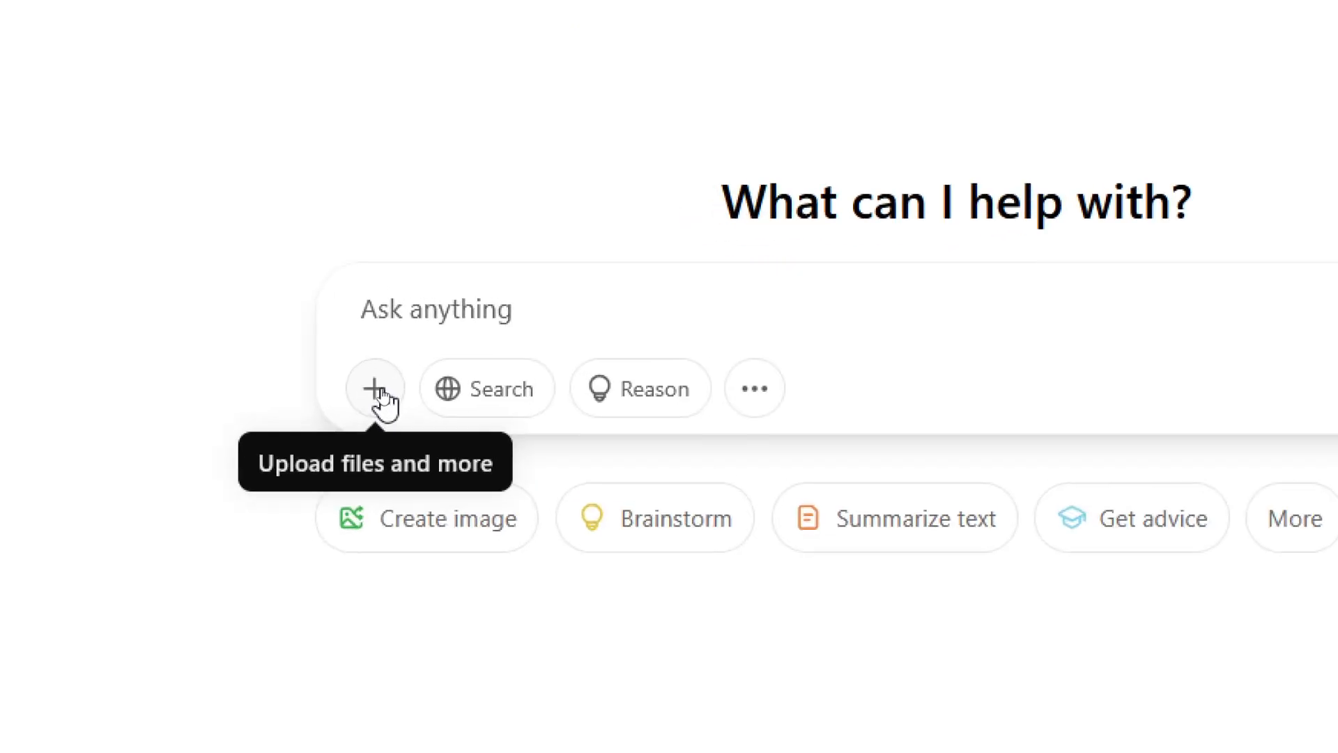
Attach the Friends JPG image from the computer's Downloads folder to the new chat message.
{"action": "left_click", "coordinate": [380, 391]}
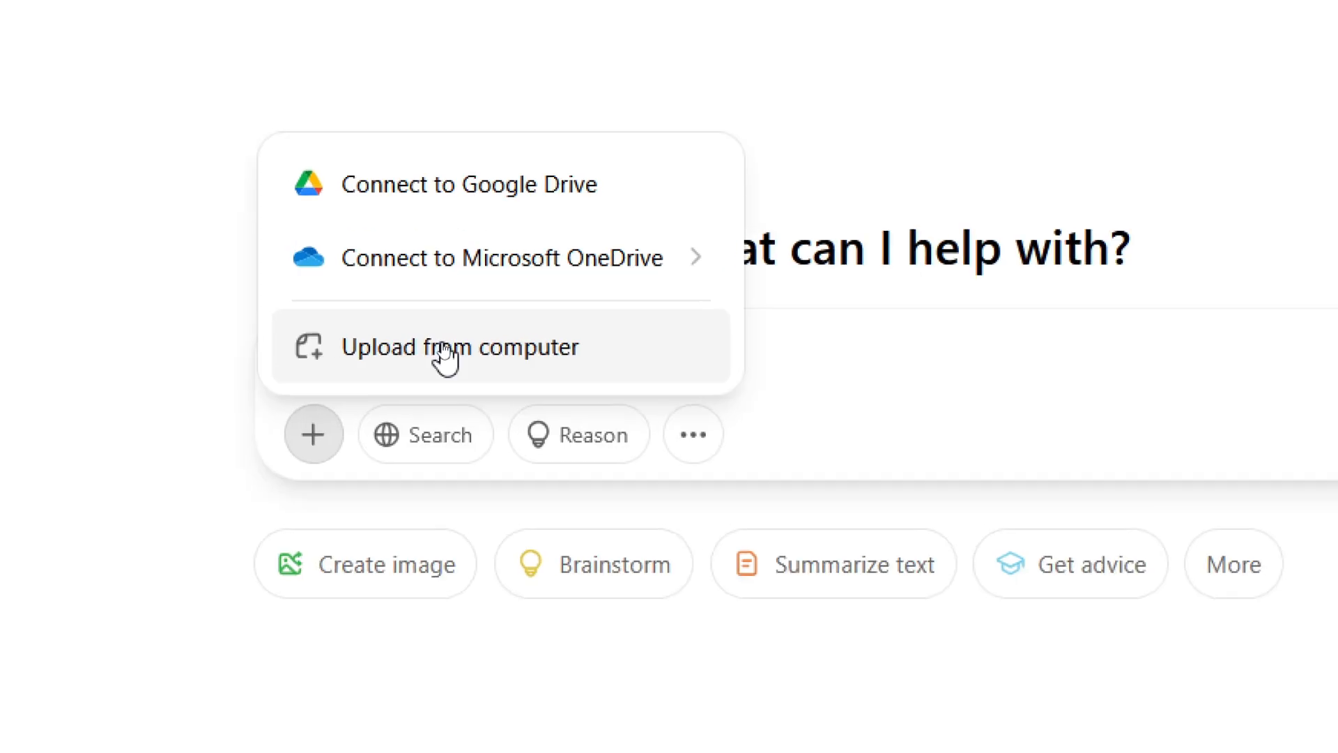
{"action": "left_click", "coordinate": [445, 355]}
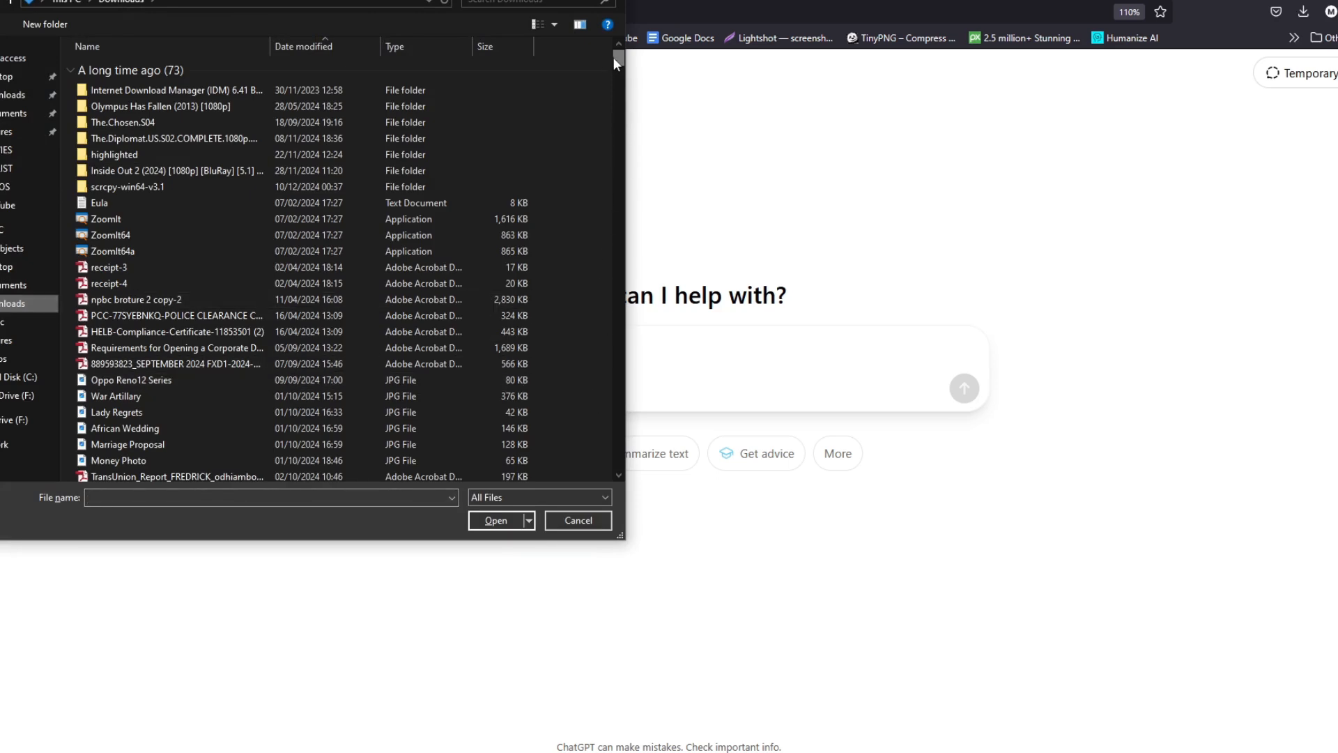
{"action": "left_click_drag", "start_coordinate": [613, 57], "coordinate": [583, 470]}
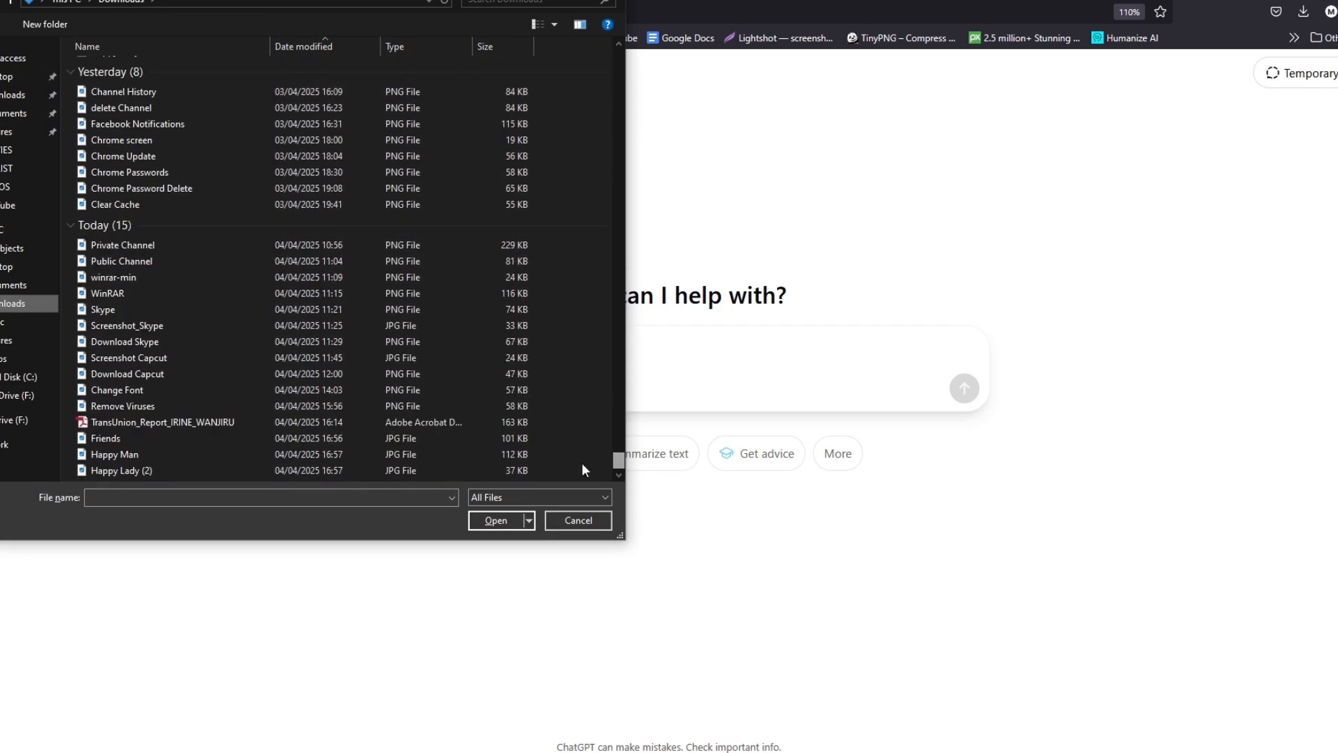
{"action": "left_click", "coordinate": [123, 439]}
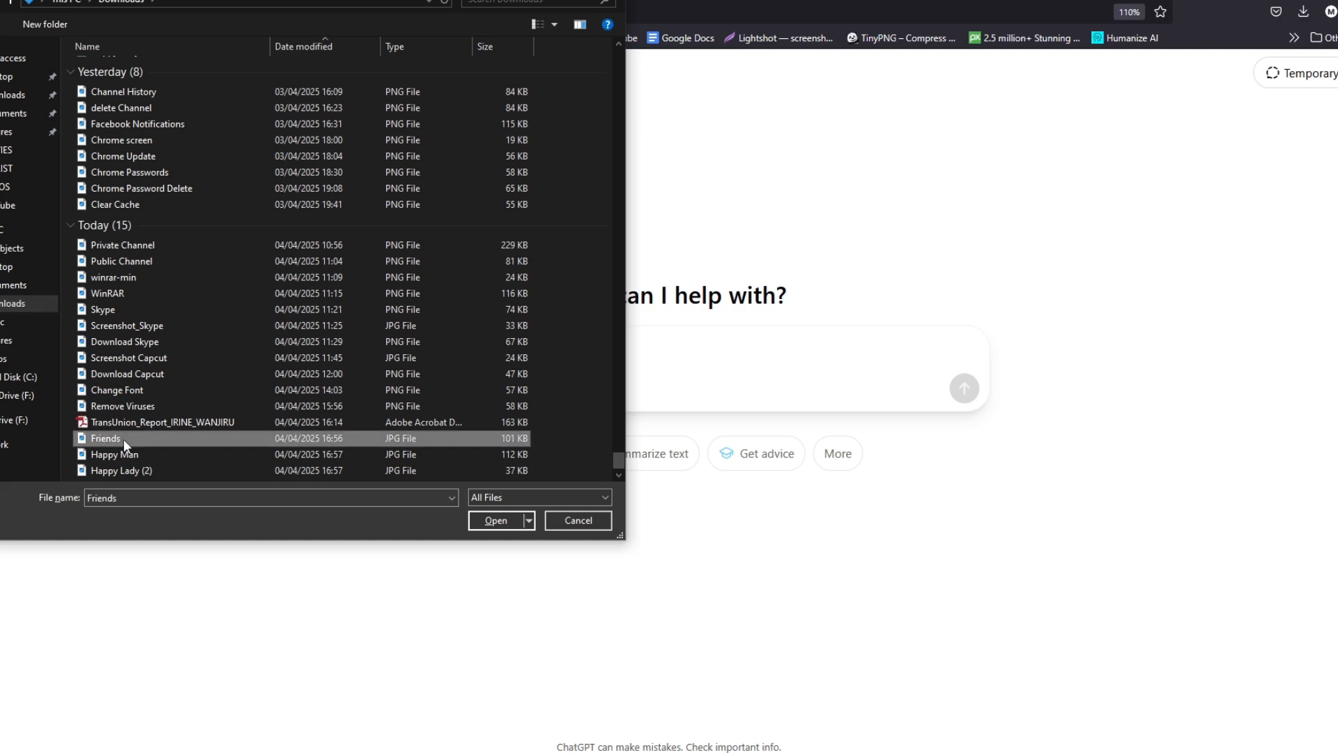
{"action": "left_click", "coordinate": [502, 521]}
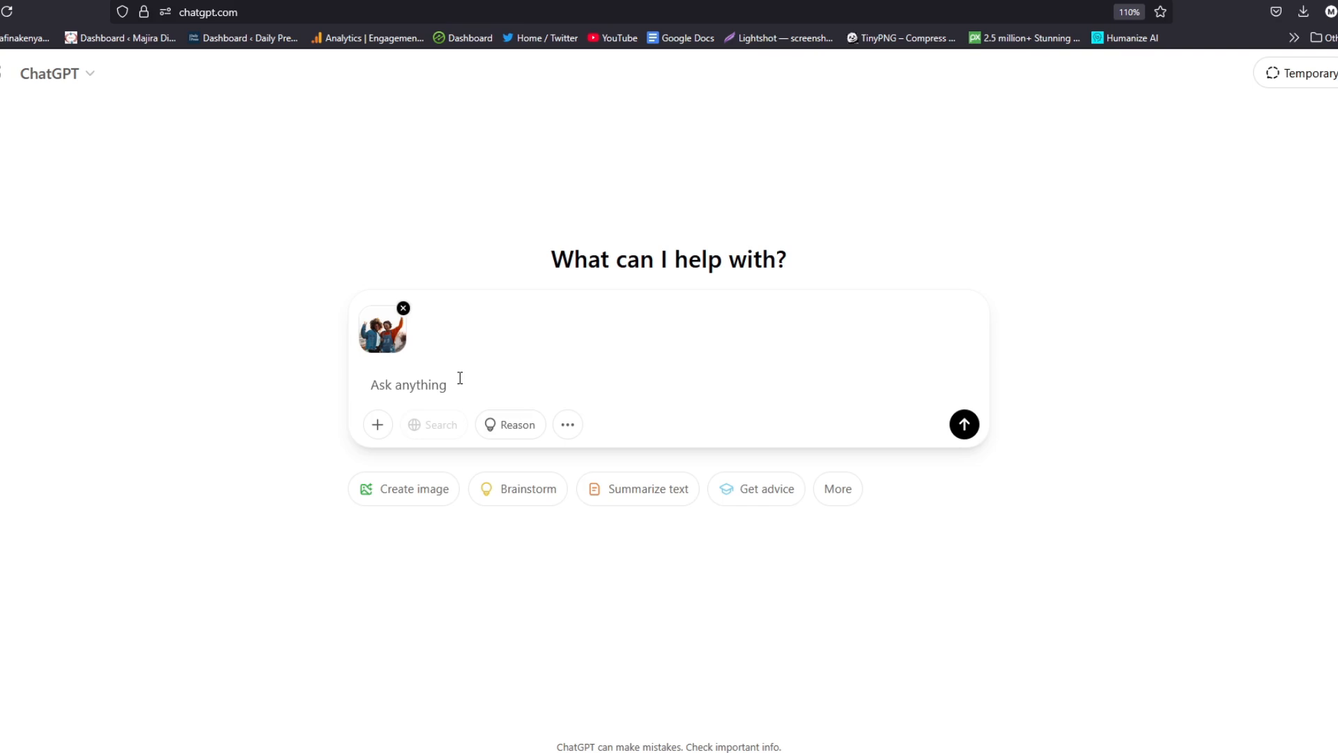
Send the attached photo with the prompt "Restyle the image into Ghibli studio style".
{"action": "left_click", "coordinate": [569, 428]}
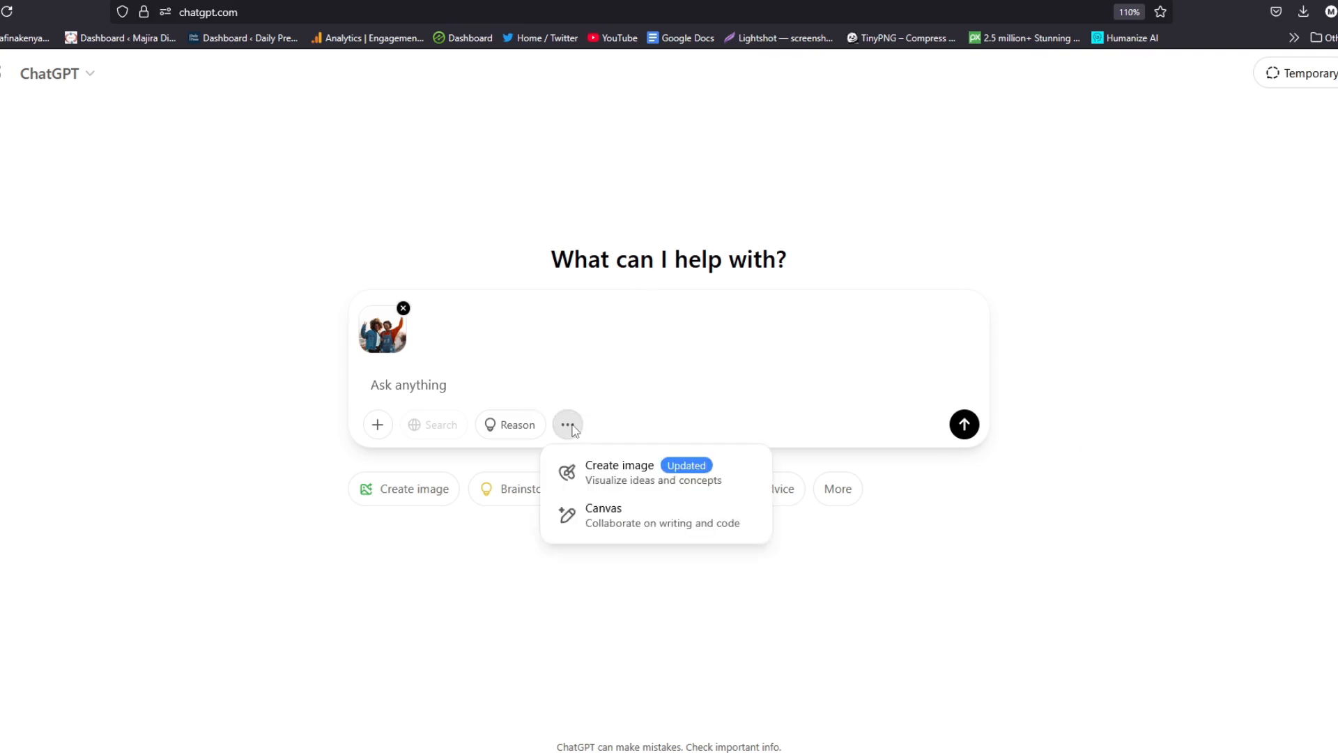
{"action": "left_click", "coordinate": [650, 591]}
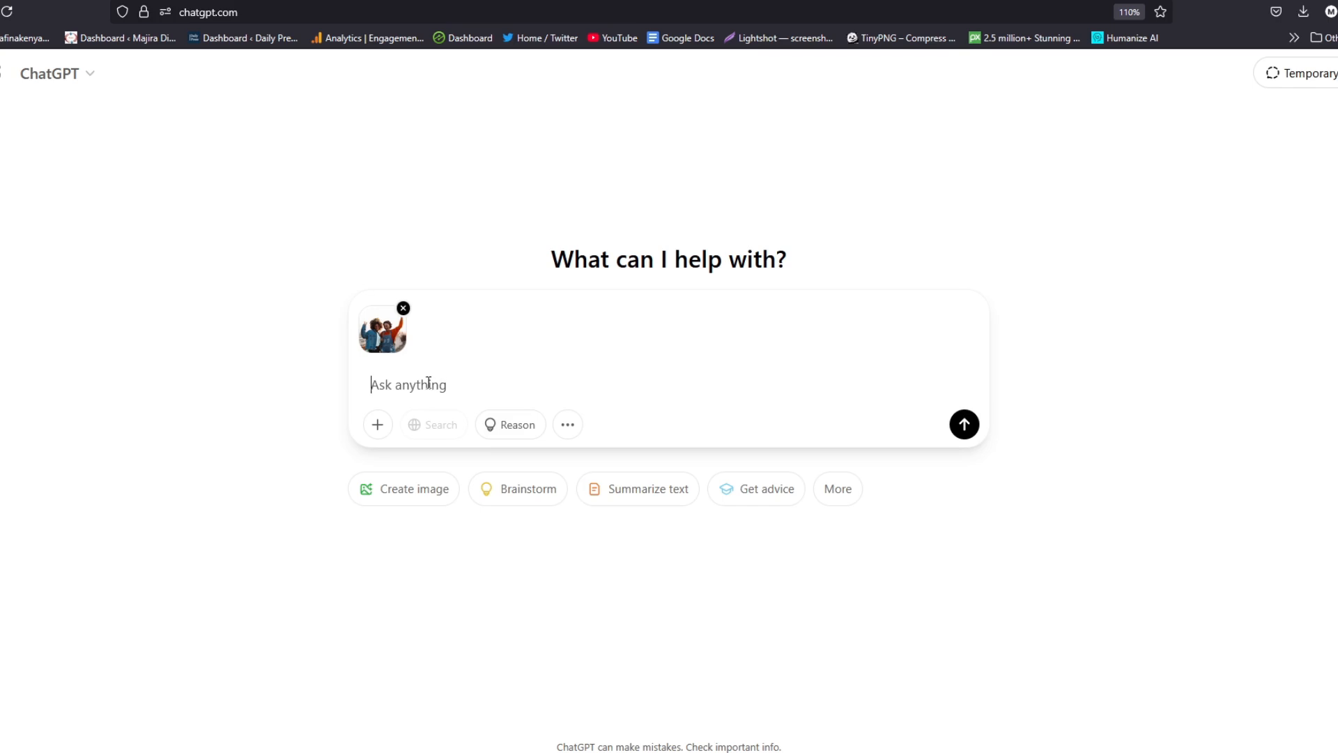
{"action": "type", "text": "Restyle the image into Ghibli"}
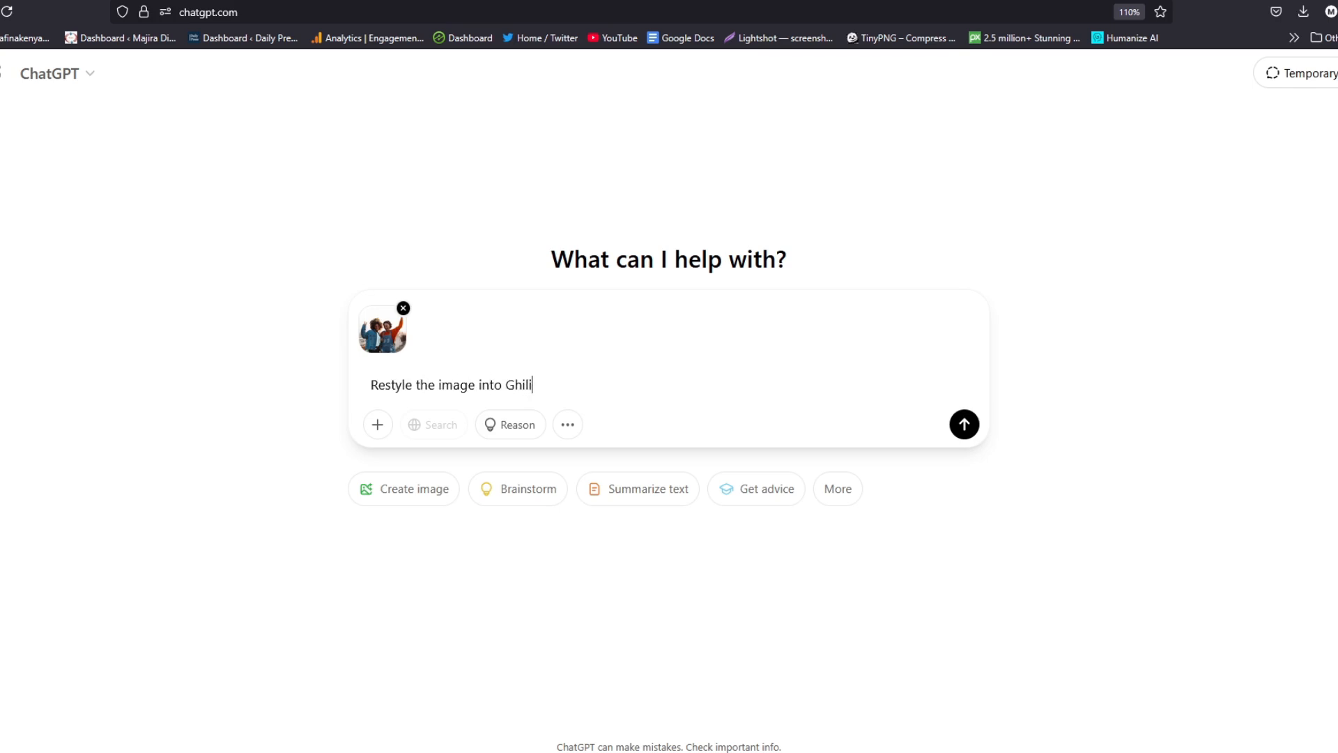
{"action": "key", "text": "BackSpace"}
{"action": "key", "text": "BackSpace"}
{"action": "type", "text": "bli studio style"}
{"action": "key", "text": "Left"}
{"action": "key", "text": "Left"}
{"action": "key", "text": "Left"}
{"action": "key", "text": "Left"}
{"action": "key", "text": "Left"}
{"action": "key", "text": "Left"}
{"action": "left_click", "coordinate": [965, 425]}
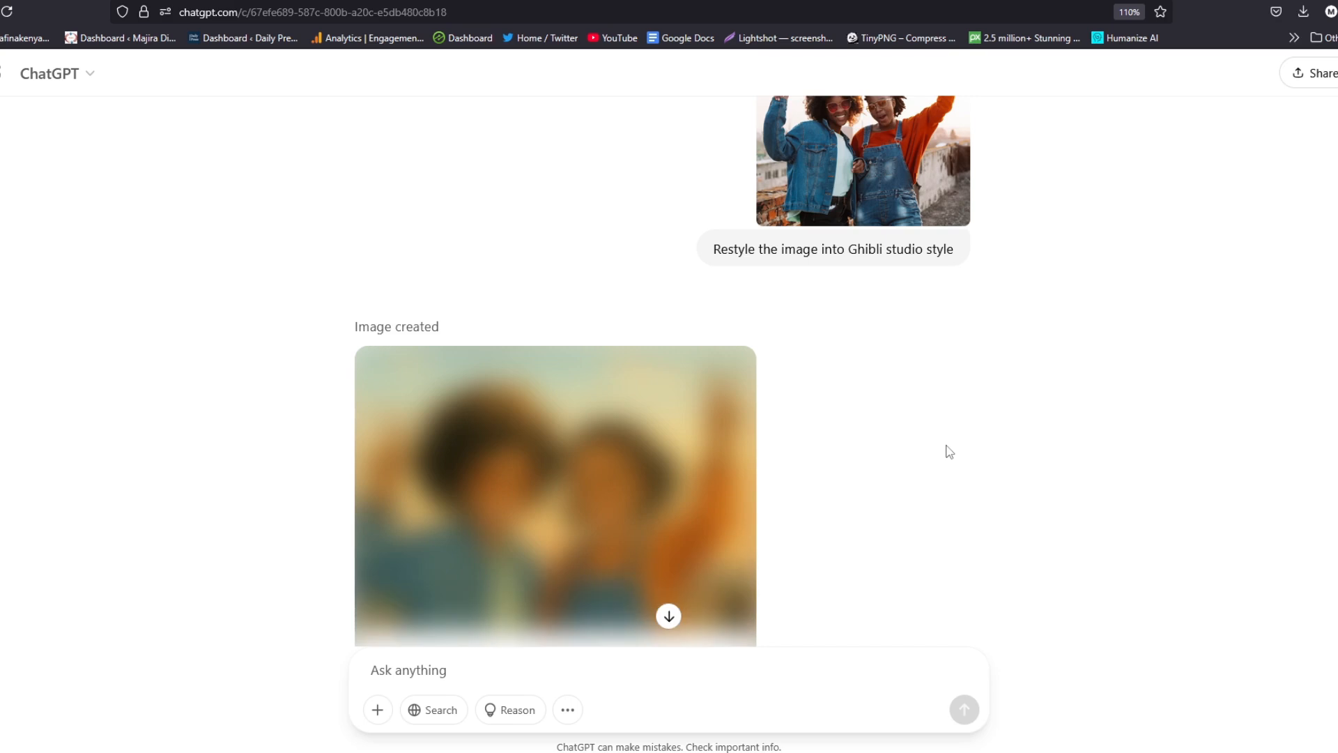
Examine the generated image against the uploaded photo, including in its enlarged view, and return to the chat.
{"action": "scroll", "coordinate": [927, 450], "scroll_direction": "down", "scroll_amount": 3}
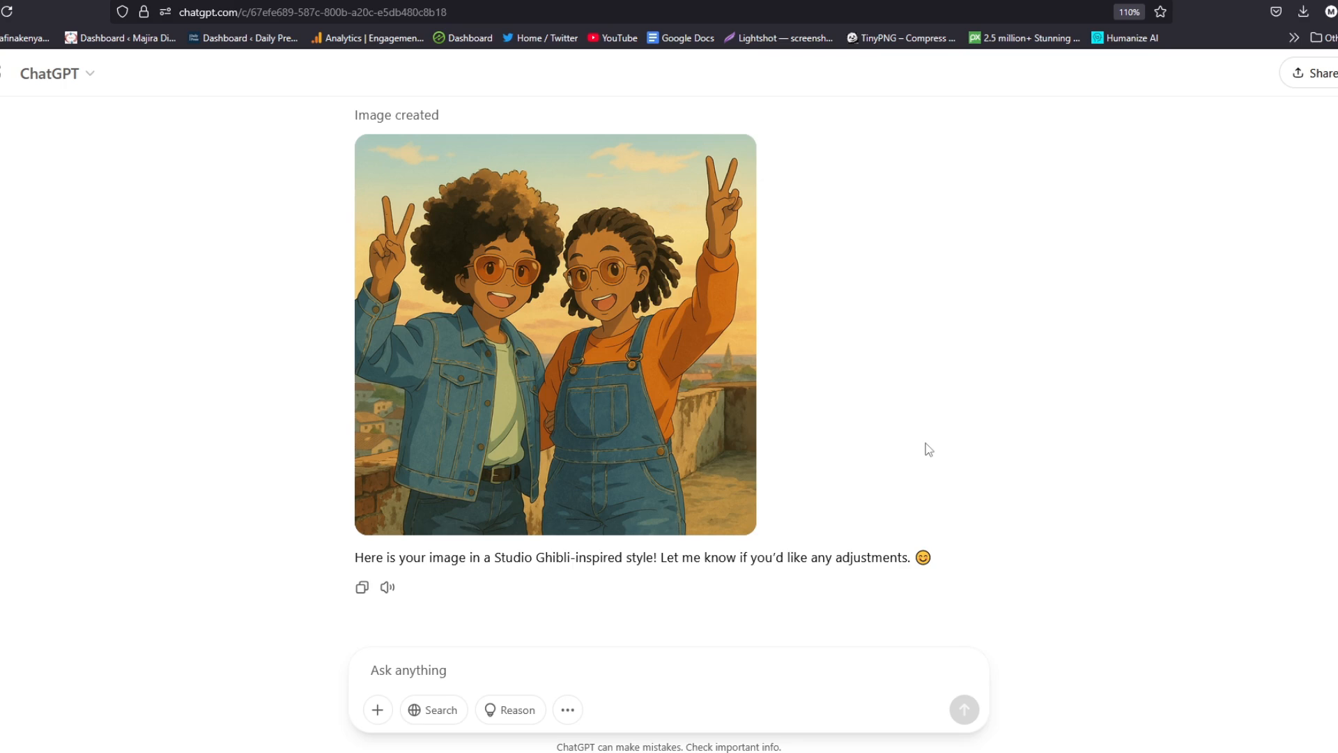
{"action": "scroll", "coordinate": [732, 279], "scroll_direction": "up", "scroll_amount": 5}
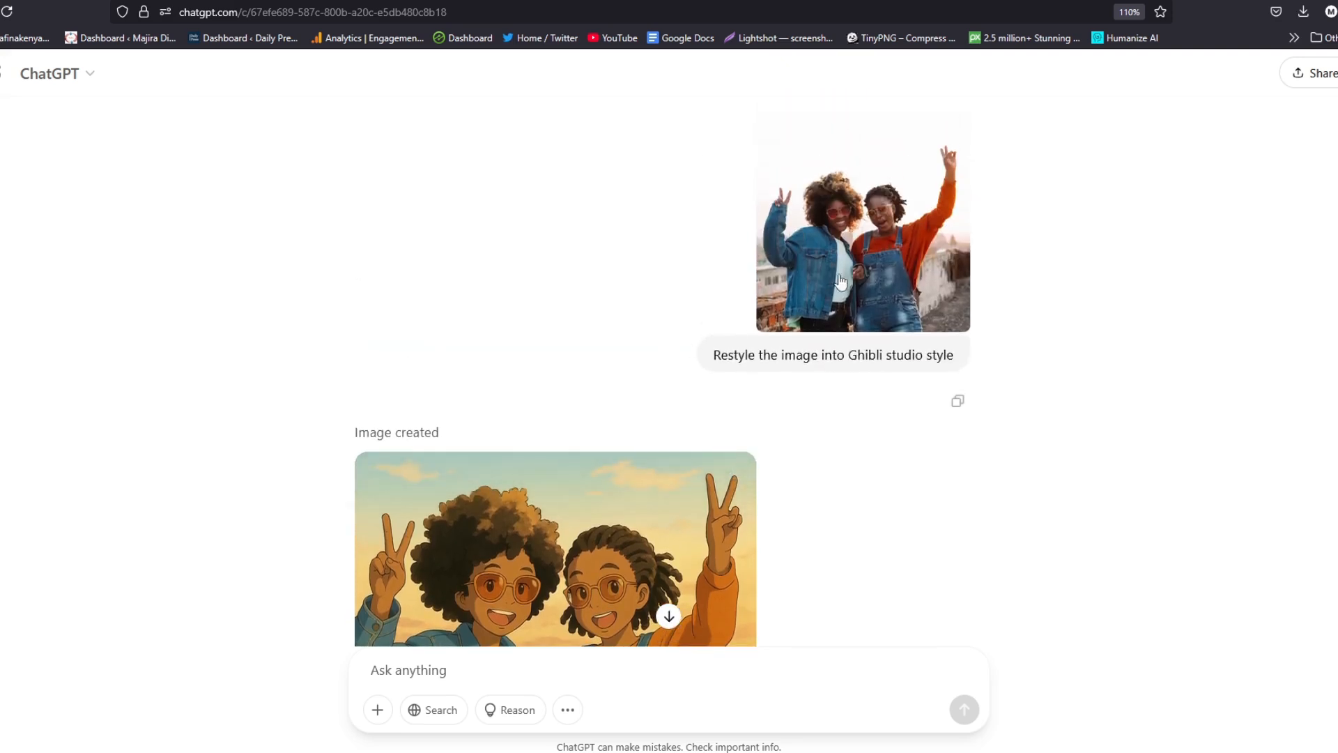
{"action": "scroll", "coordinate": [877, 238], "scroll_direction": "down", "scroll_amount": 2}
{"action": "scroll", "coordinate": [877, 237], "scroll_direction": "up", "scroll_amount": 1}
{"action": "scroll", "coordinate": [598, 432], "scroll_direction": "down", "scroll_amount": 5}
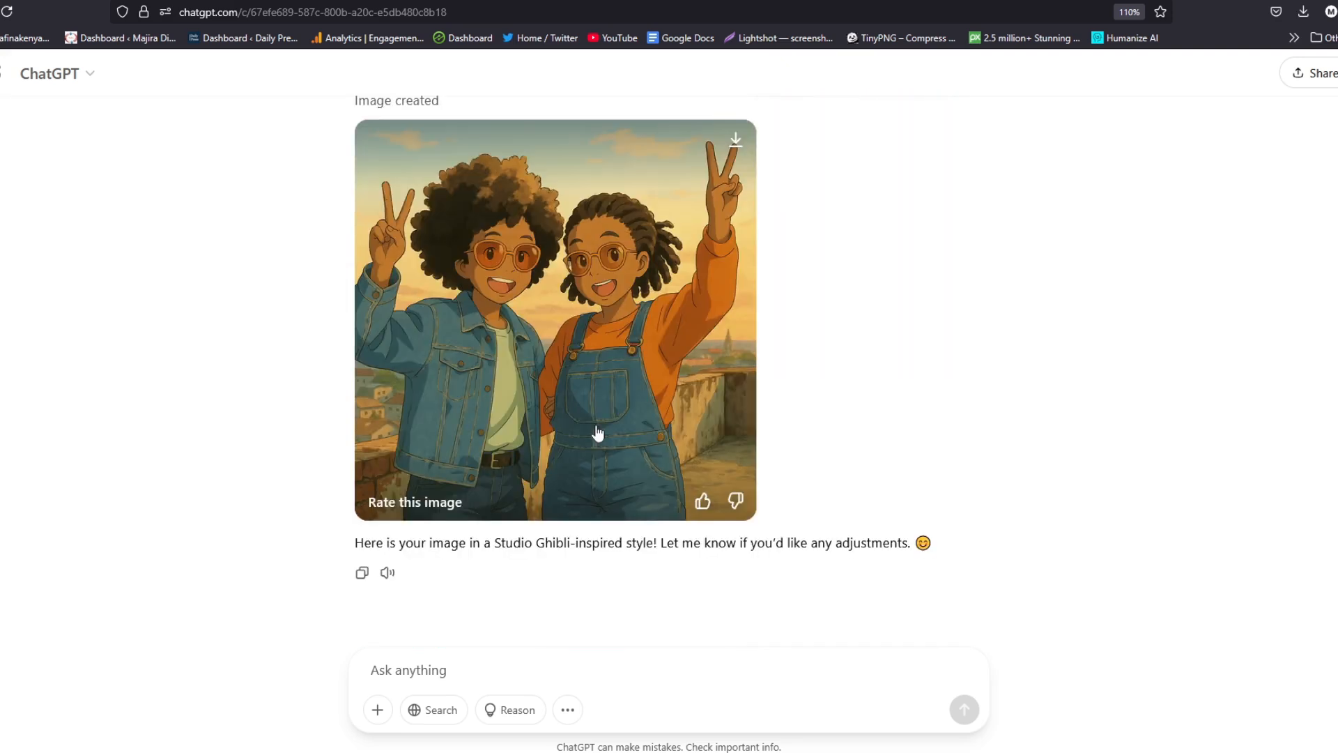
{"action": "scroll", "coordinate": [598, 433], "scroll_direction": "up", "scroll_amount": 3}
{"action": "left_click", "coordinate": [544, 482]}
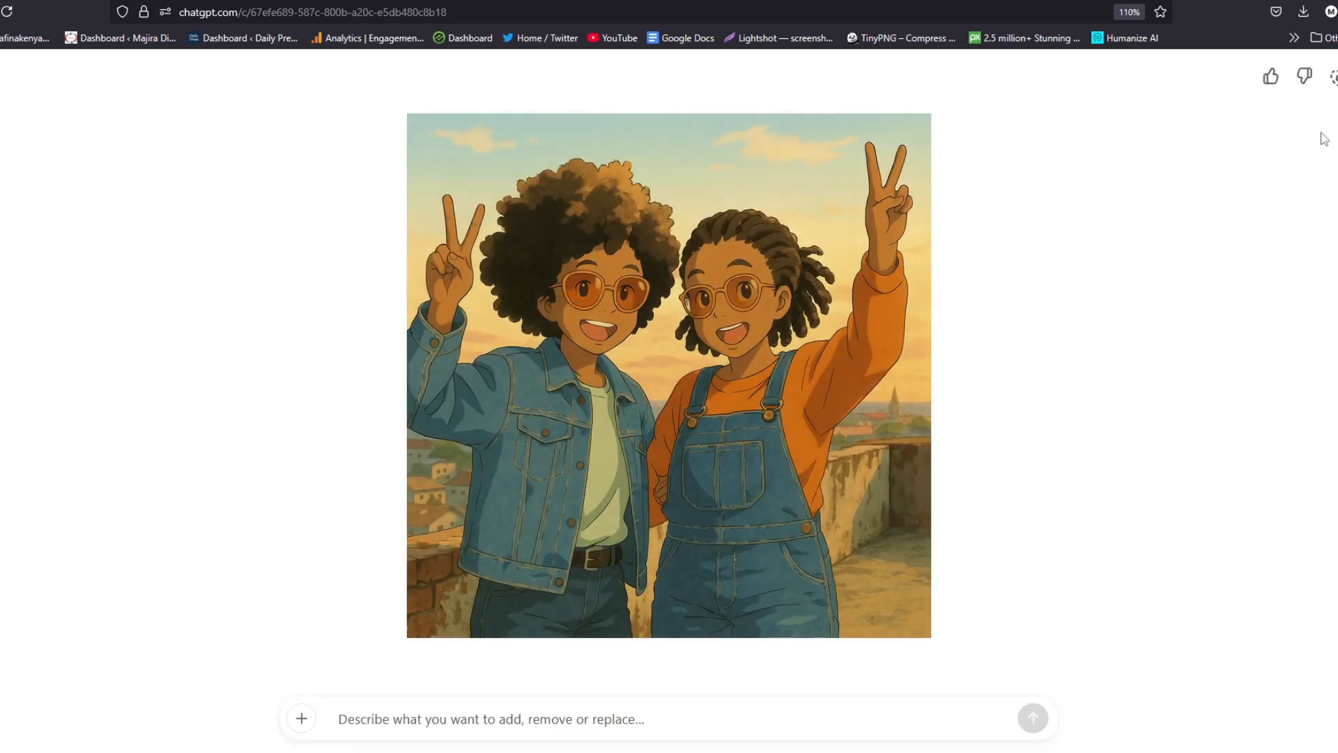
{"action": "key", "text": "Escape"}
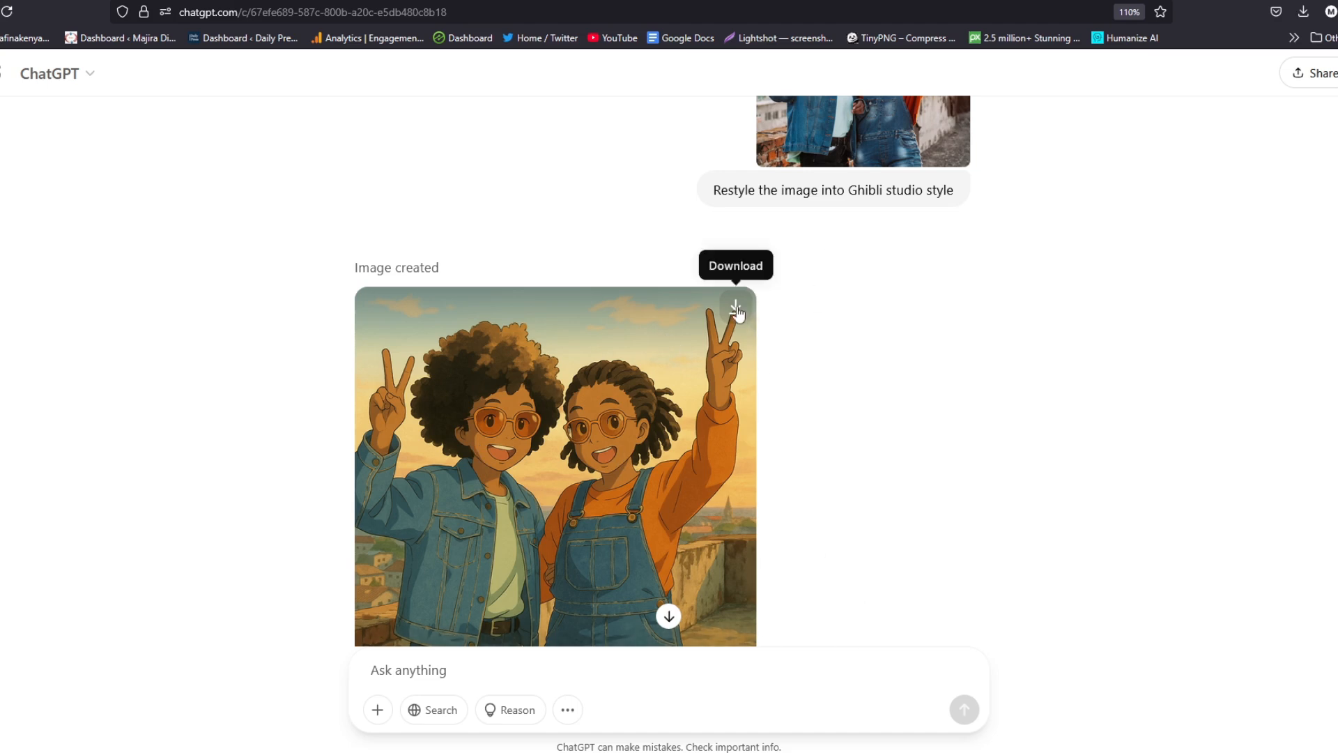
View the generated image of the two friends enlarged and return to the chat.
{"action": "left_click", "coordinate": [668, 616]}
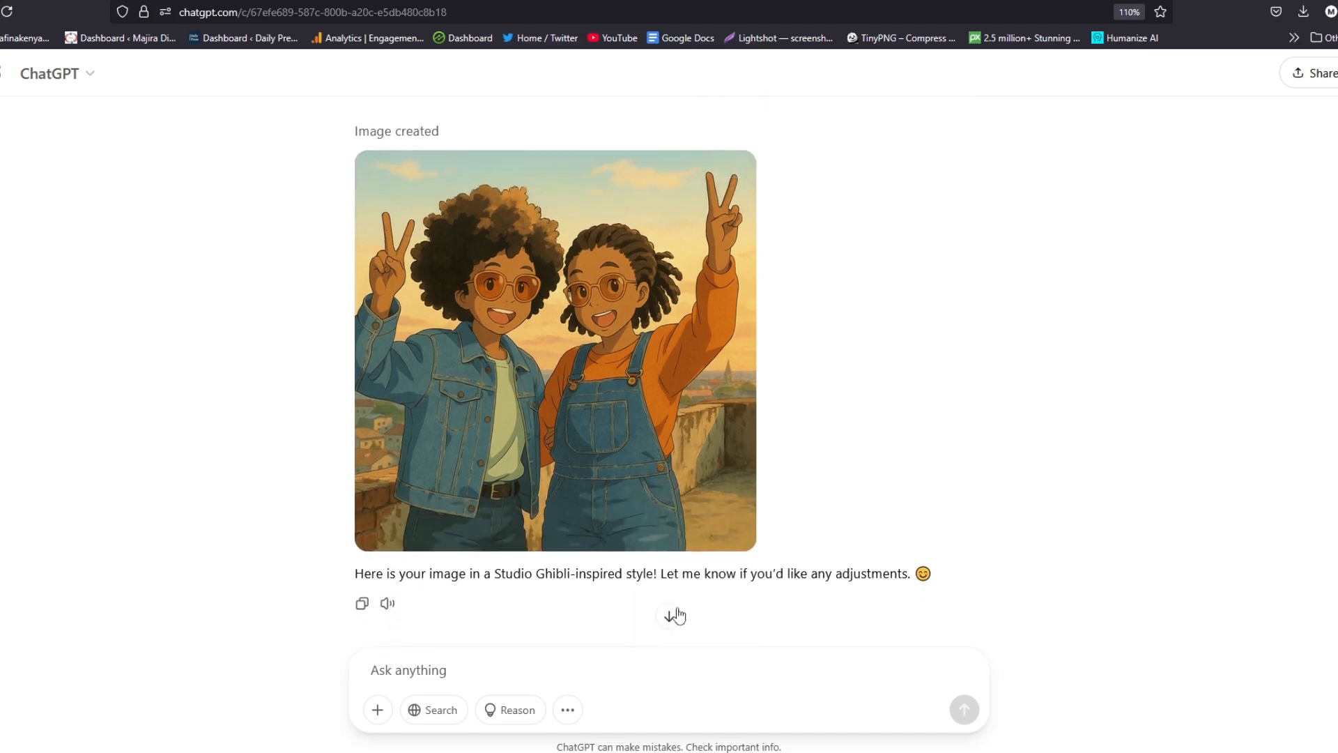
{"action": "left_click", "coordinate": [561, 325]}
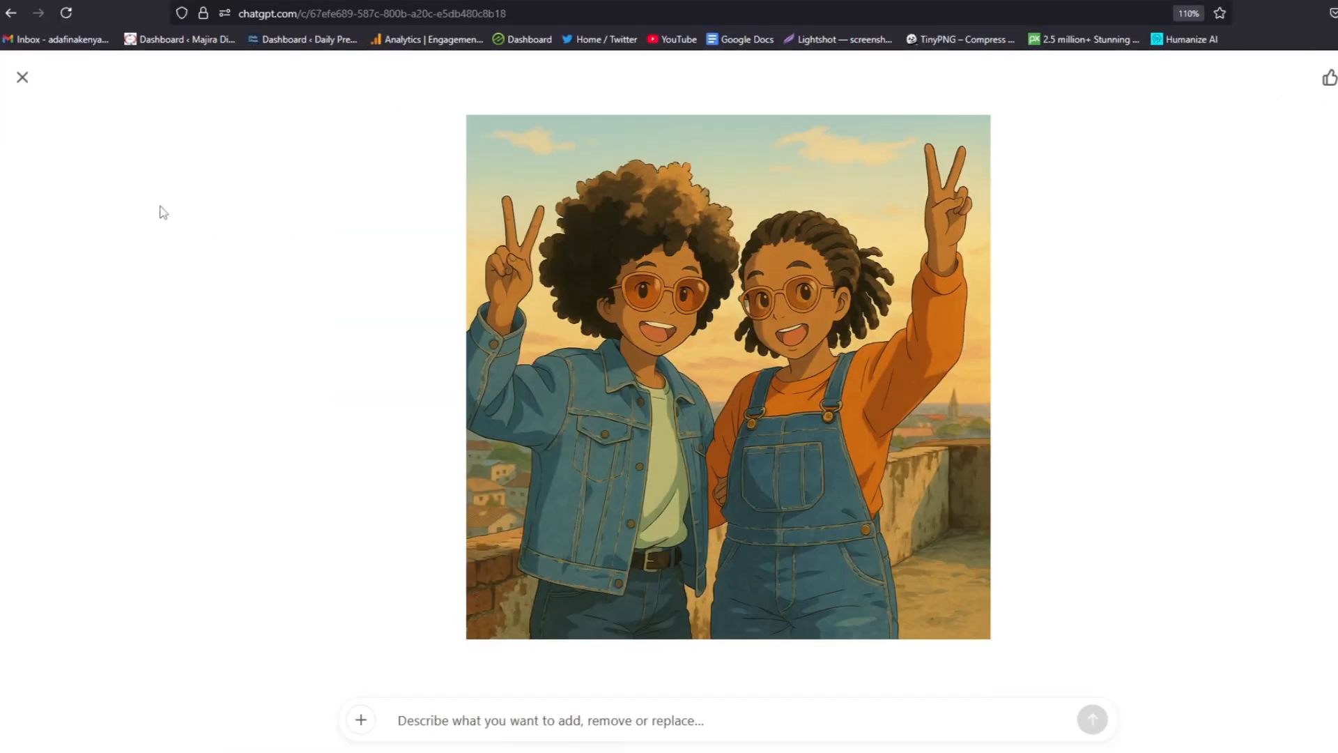
{"action": "left_click", "coordinate": [28, 79]}
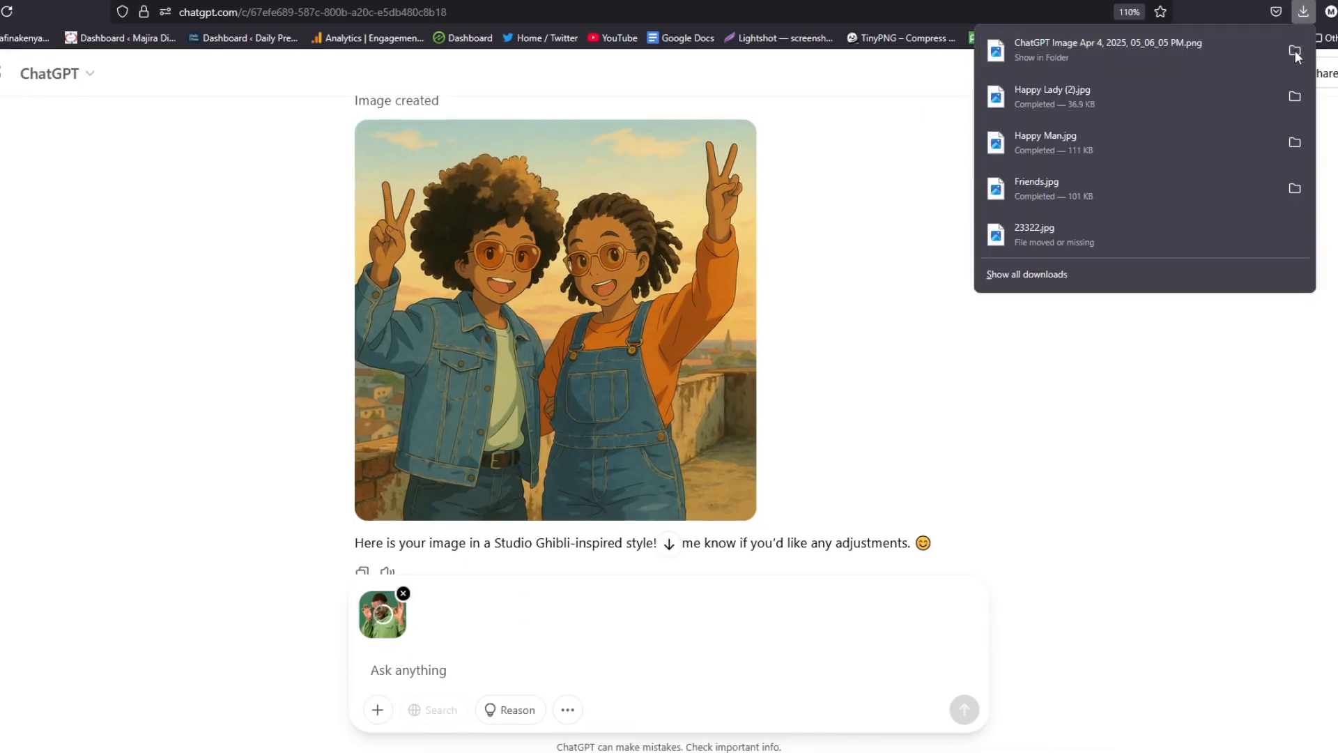
Show the downloaded ChatGPT image of the friends in its folder, open it in the image viewer and reposition the viewer window.
{"action": "left_click", "coordinate": [1295, 52]}
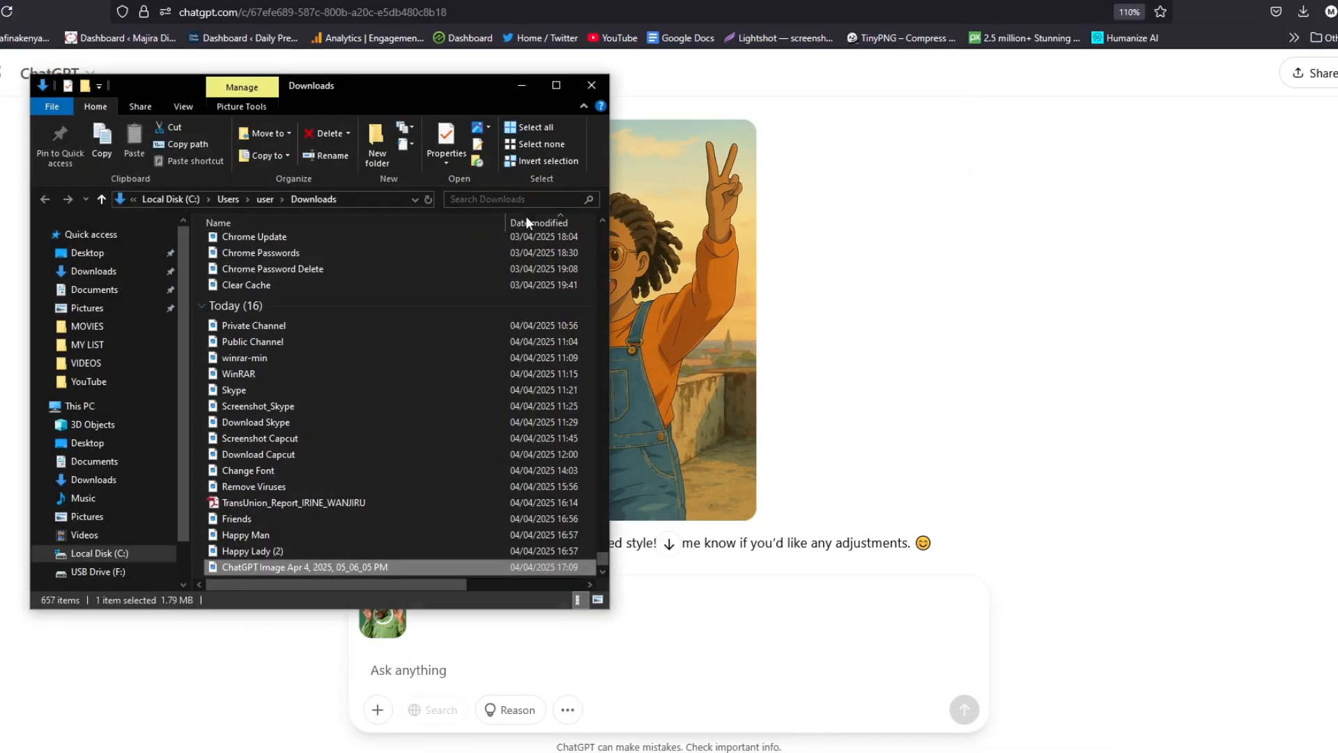
{"action": "double_click", "coordinate": [264, 567]}
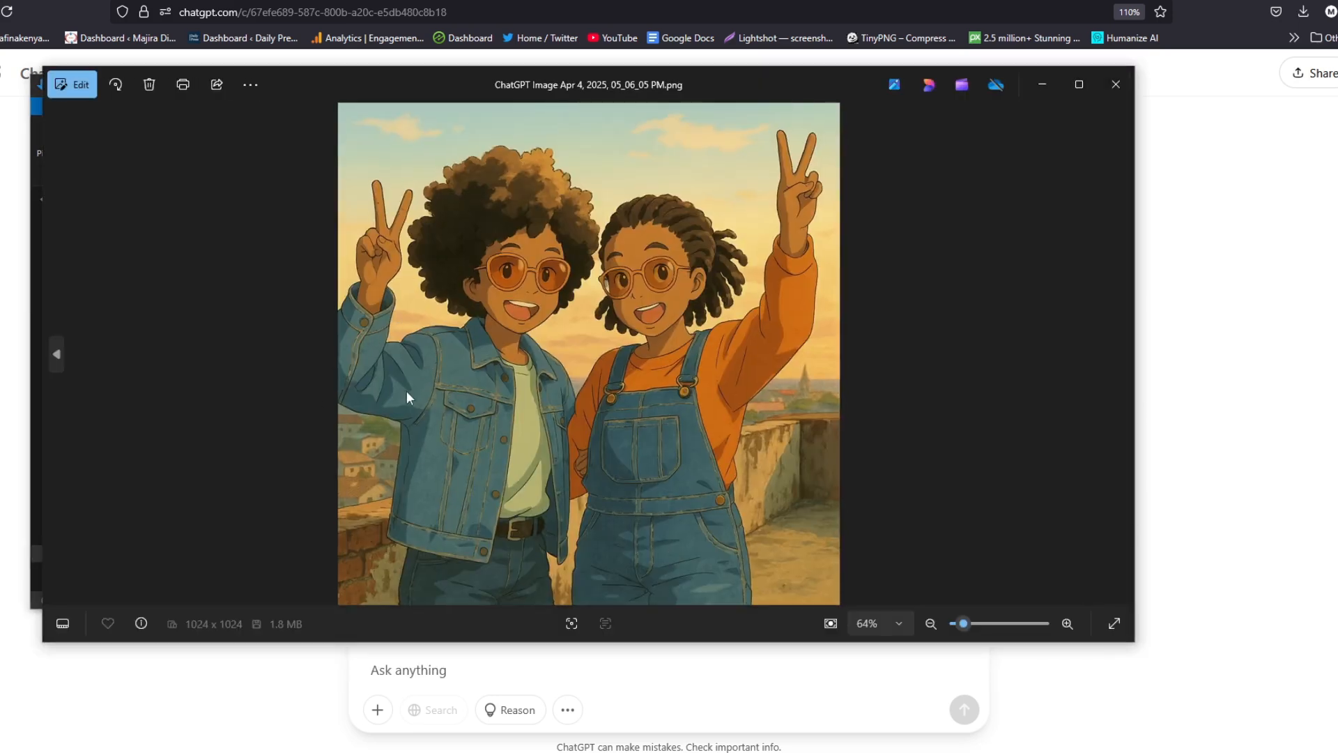
{"action": "left_click_drag", "start_coordinate": [788, 79], "coordinate": [1039, 222]}
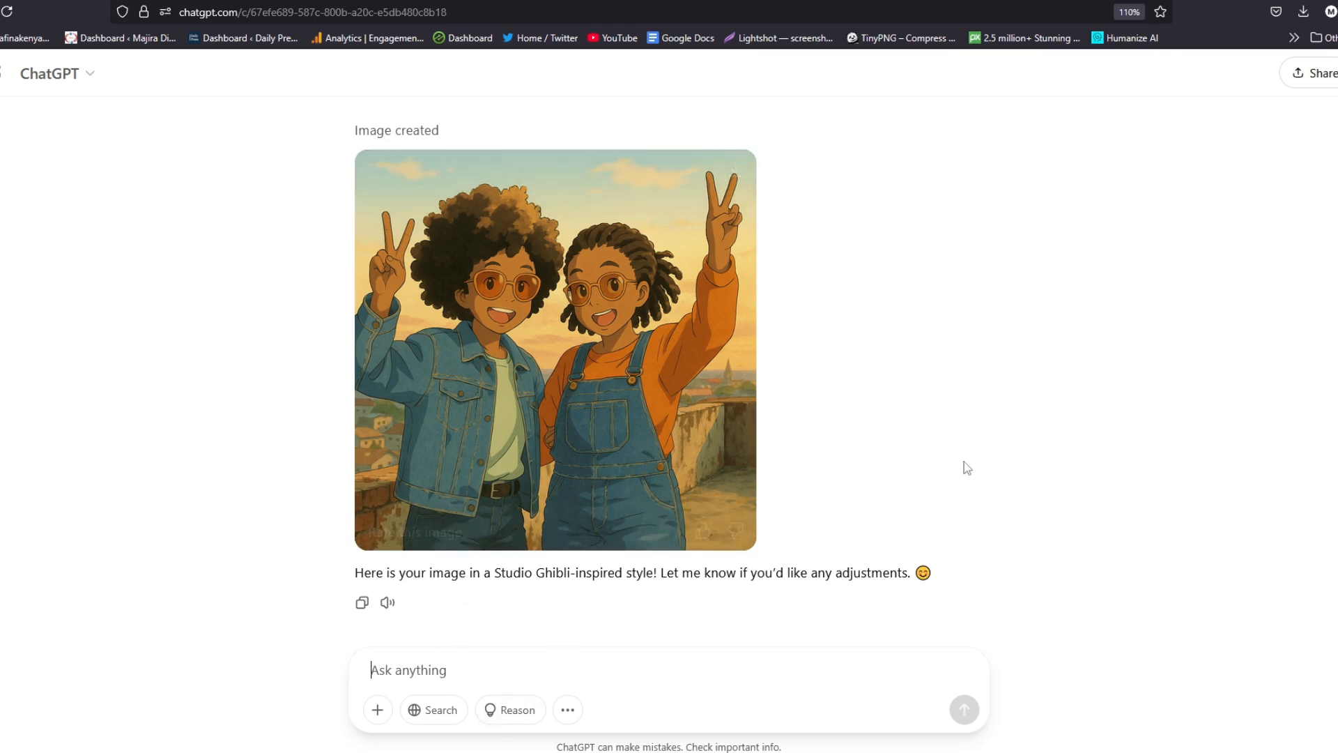
Attach the Happy Man image from the computer's Downloads folder to a follow-up message in the same chat.
{"action": "scroll", "coordinate": [389, 713], "scroll_direction": "down", "scroll_amount": 1}
{"action": "left_click", "coordinate": [381, 711]}
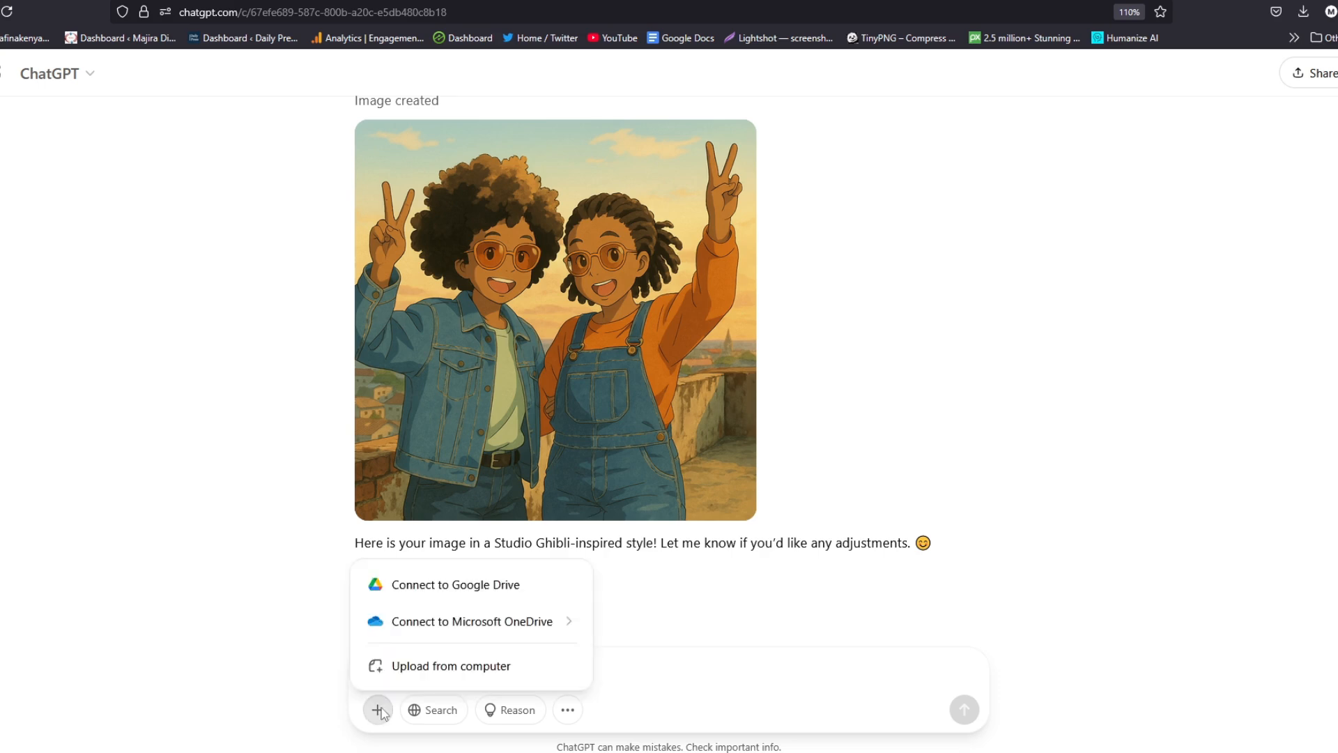
{"action": "left_click", "coordinate": [431, 664]}
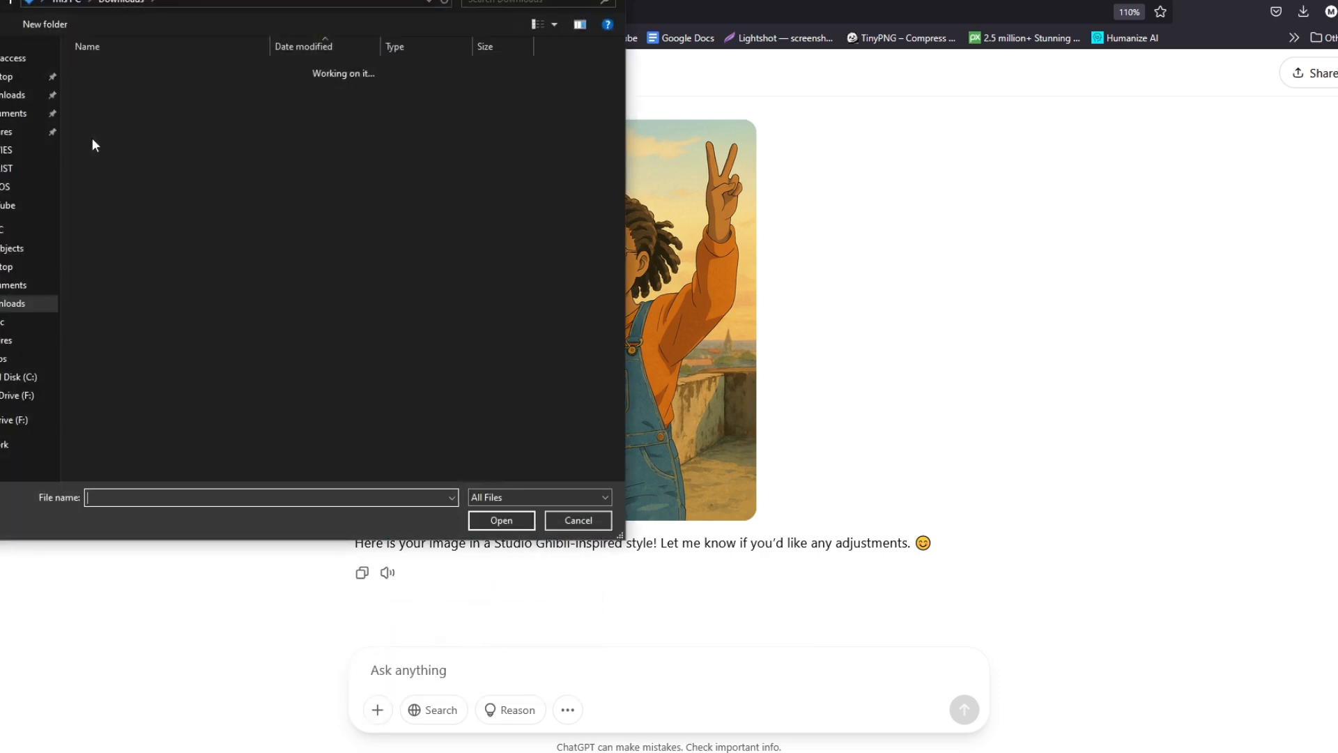
{"action": "left_click", "coordinate": [230, 451]}
{"action": "left_click", "coordinate": [509, 522]}
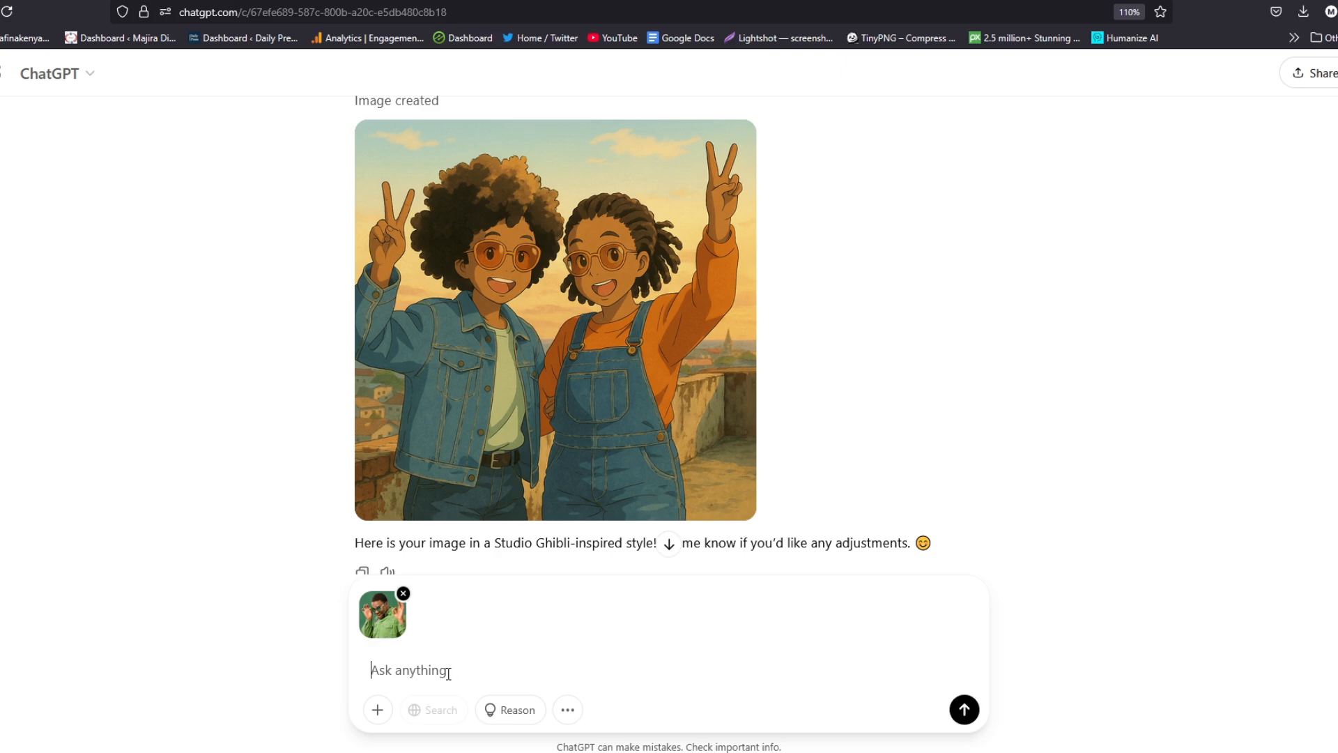
Send the man's photo with the prompt "Restyle the image into Ghibli studio style" and open the generated image.
{"action": "type", "text": "Restyle the image into Ghibli studio style"}
{"action": "key", "text": "Return"}
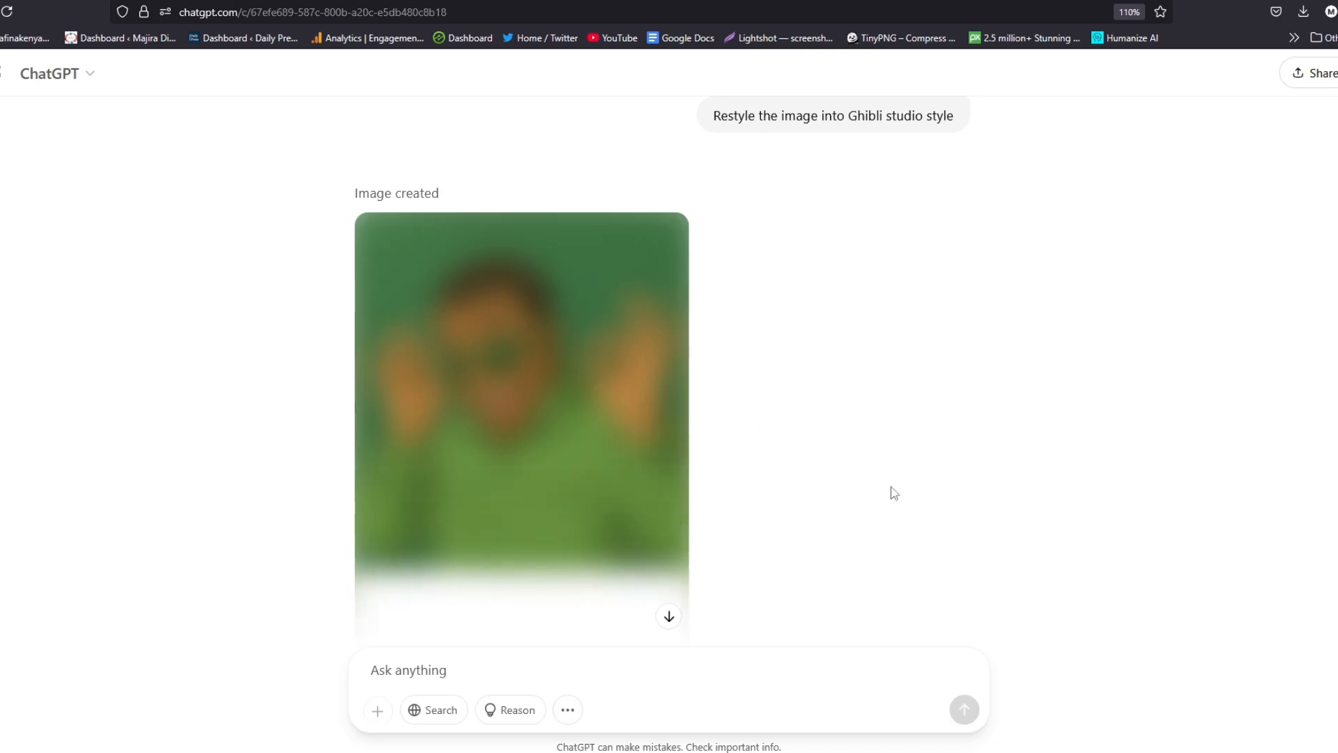
{"action": "left_click", "coordinate": [523, 457]}
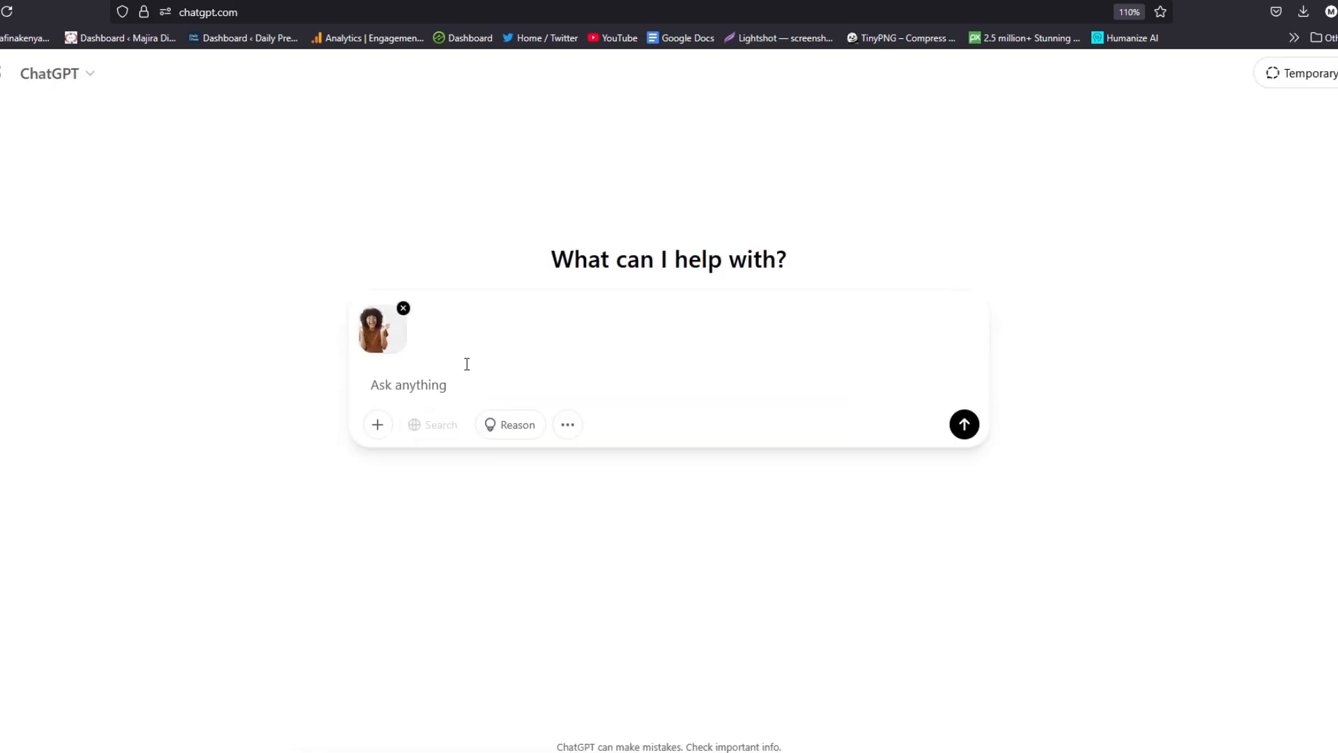
Send the attached photo of the lady in the new chat with the prompt "Restyle the image into Ghibli studio style".
{"action": "type", "text": "Restyle the image into Ghibli studio style"}
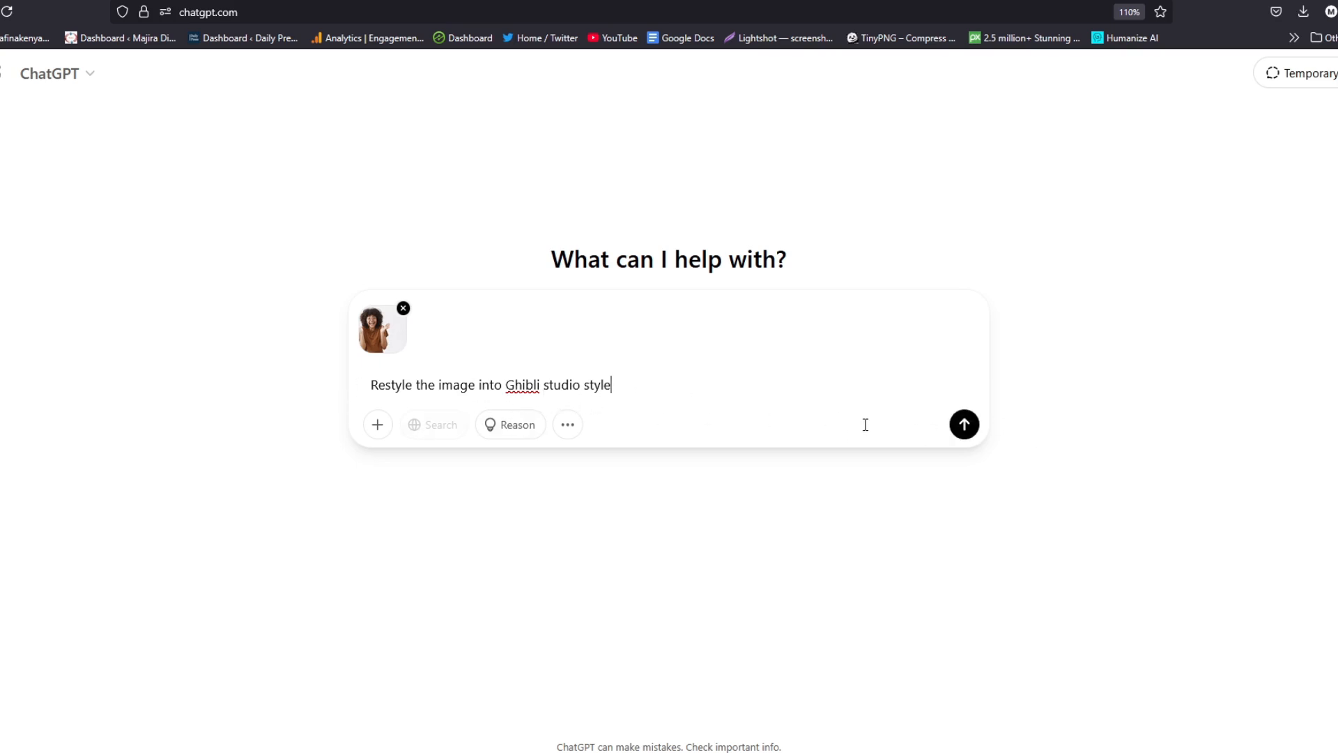
{"action": "left_click", "coordinate": [965, 425]}
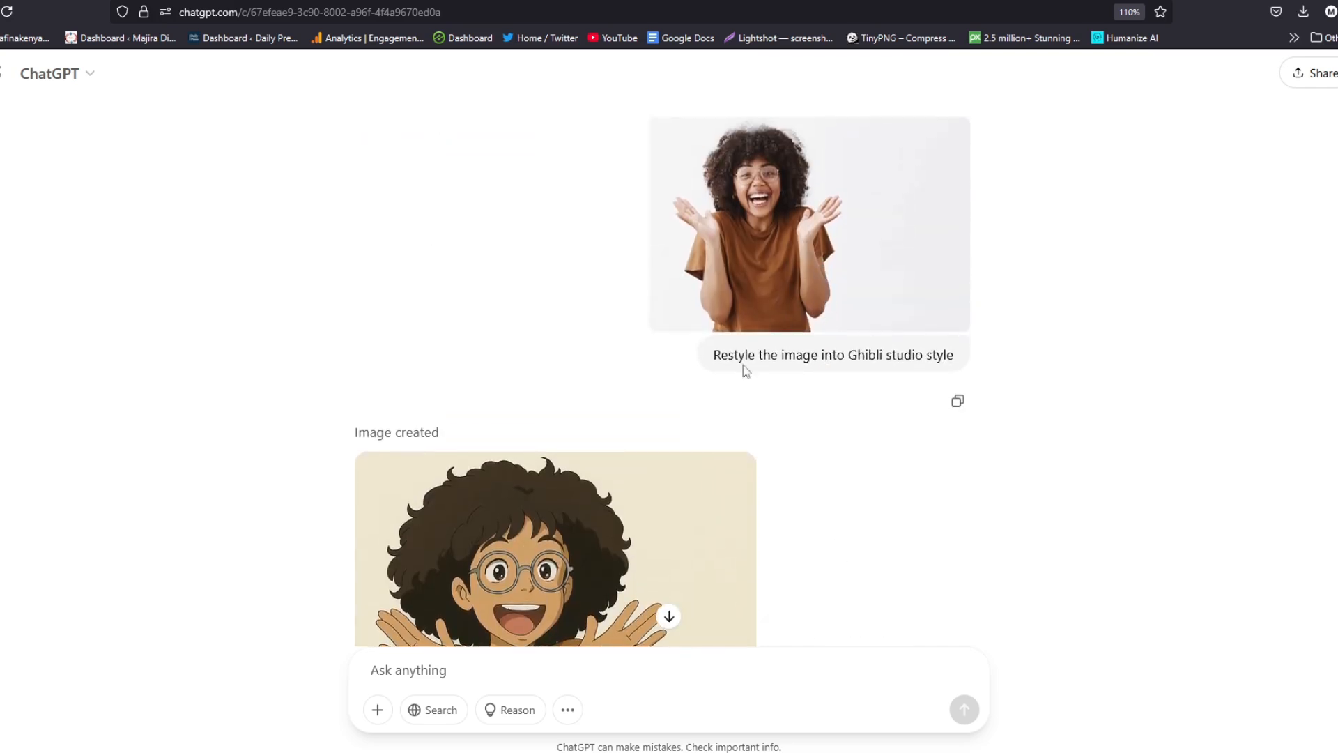
Download the generated image of the lady from its enlarged view and dismiss the browser's downloads list.
{"action": "scroll", "coordinate": [592, 522], "scroll_direction": "down", "scroll_amount": 3}
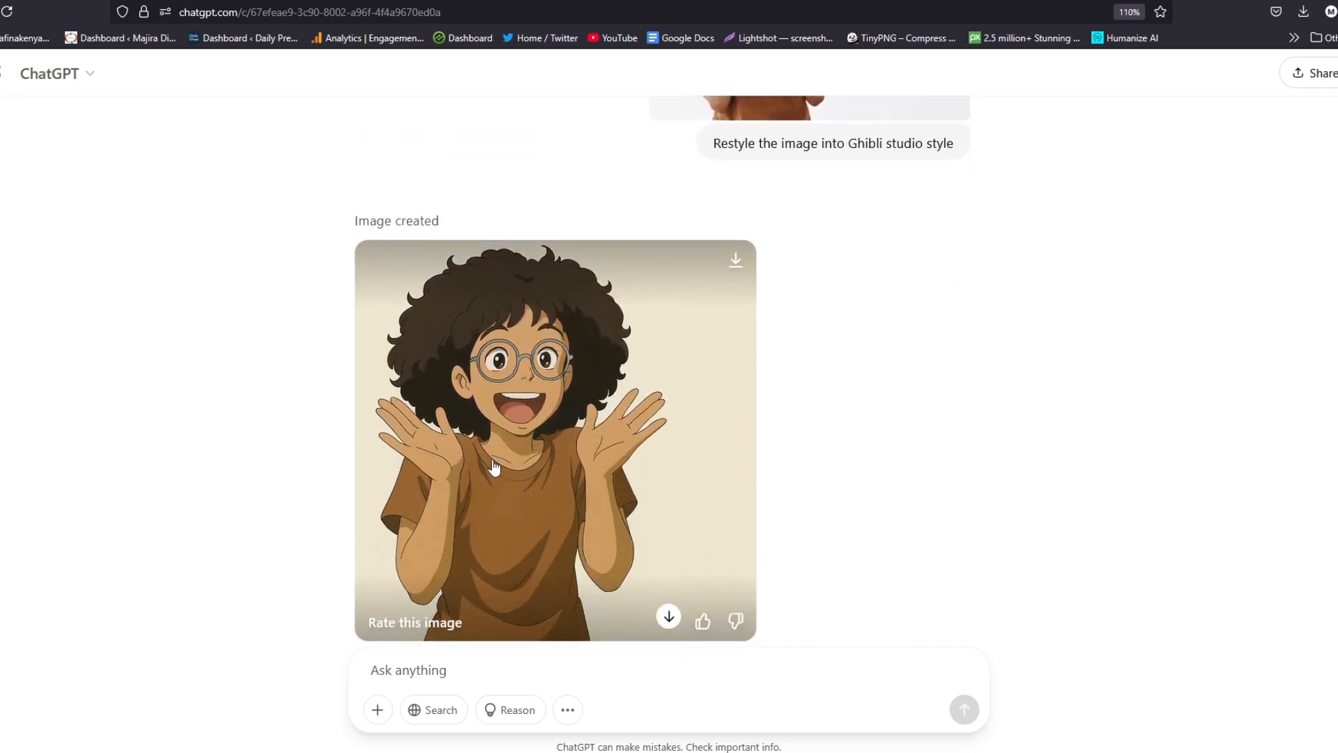
{"action": "scroll", "coordinate": [493, 466], "scroll_direction": "down", "scroll_amount": 2}
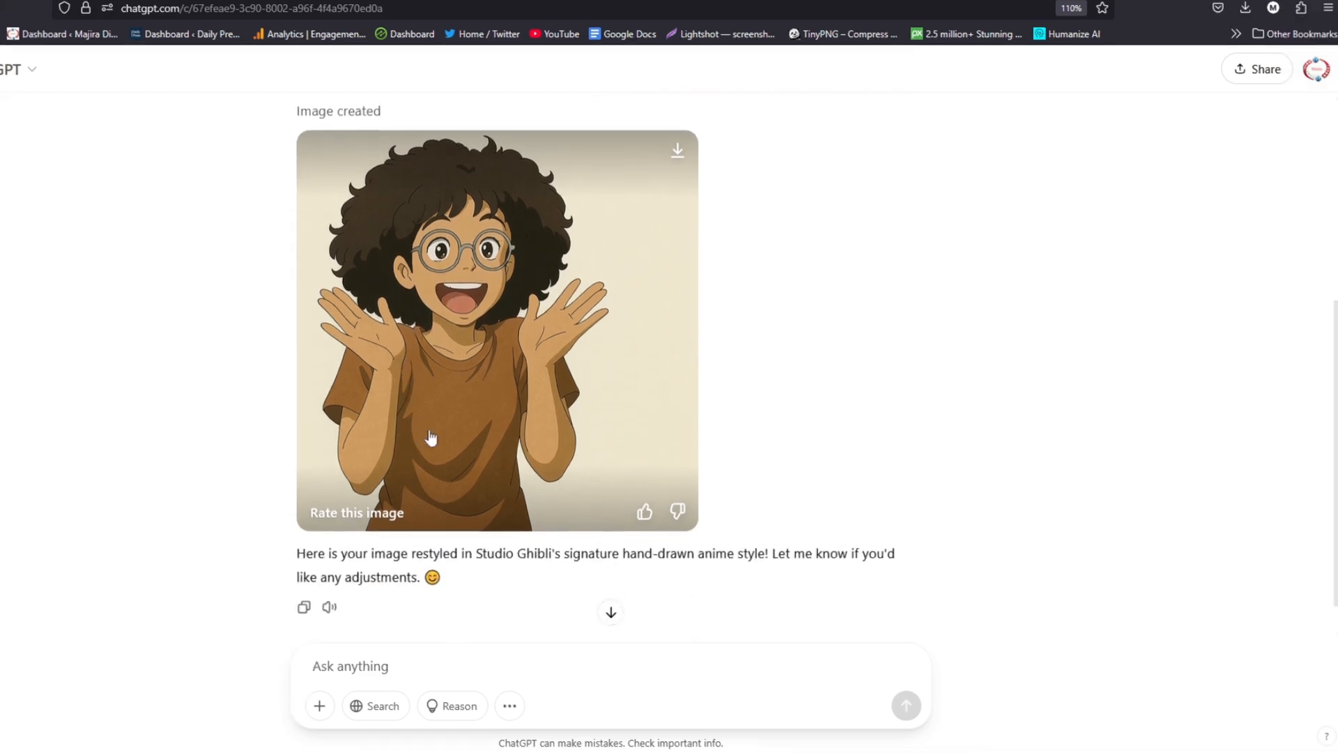
{"action": "left_click", "coordinate": [490, 318]}
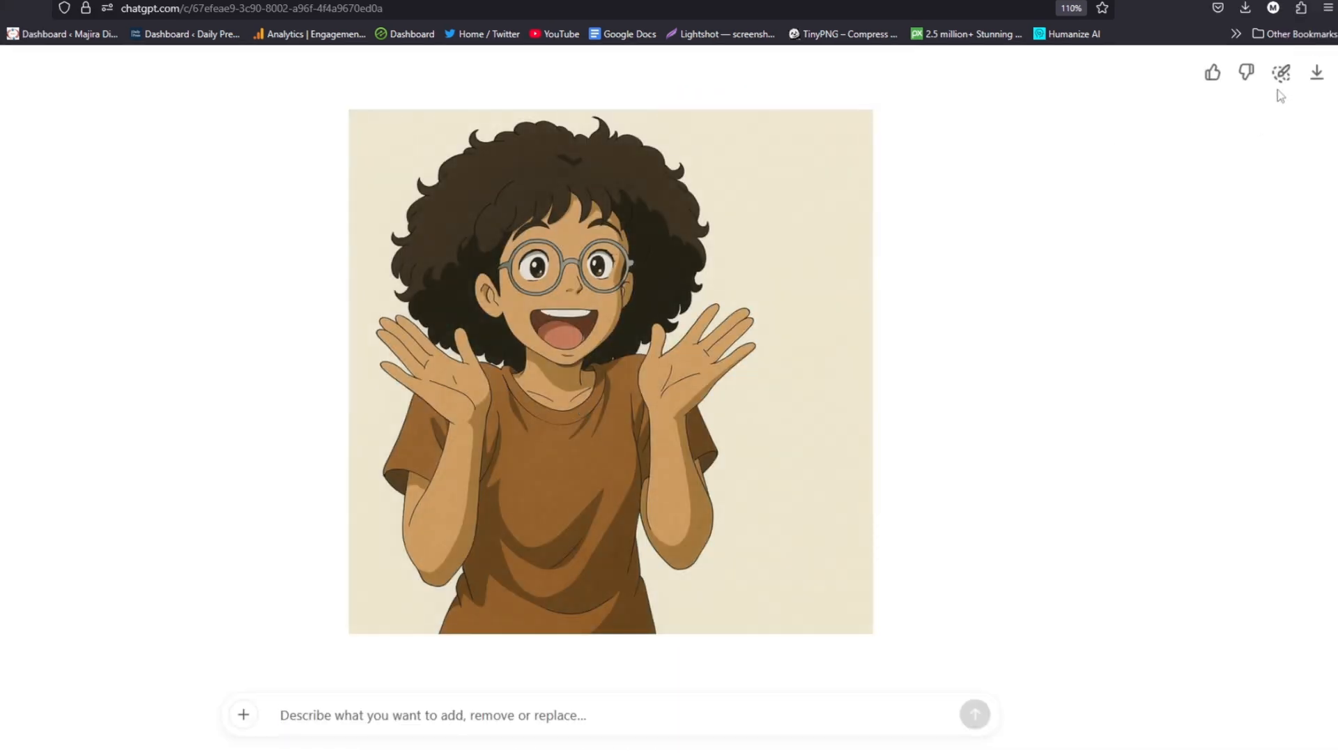
{"action": "left_click", "coordinate": [1316, 72]}
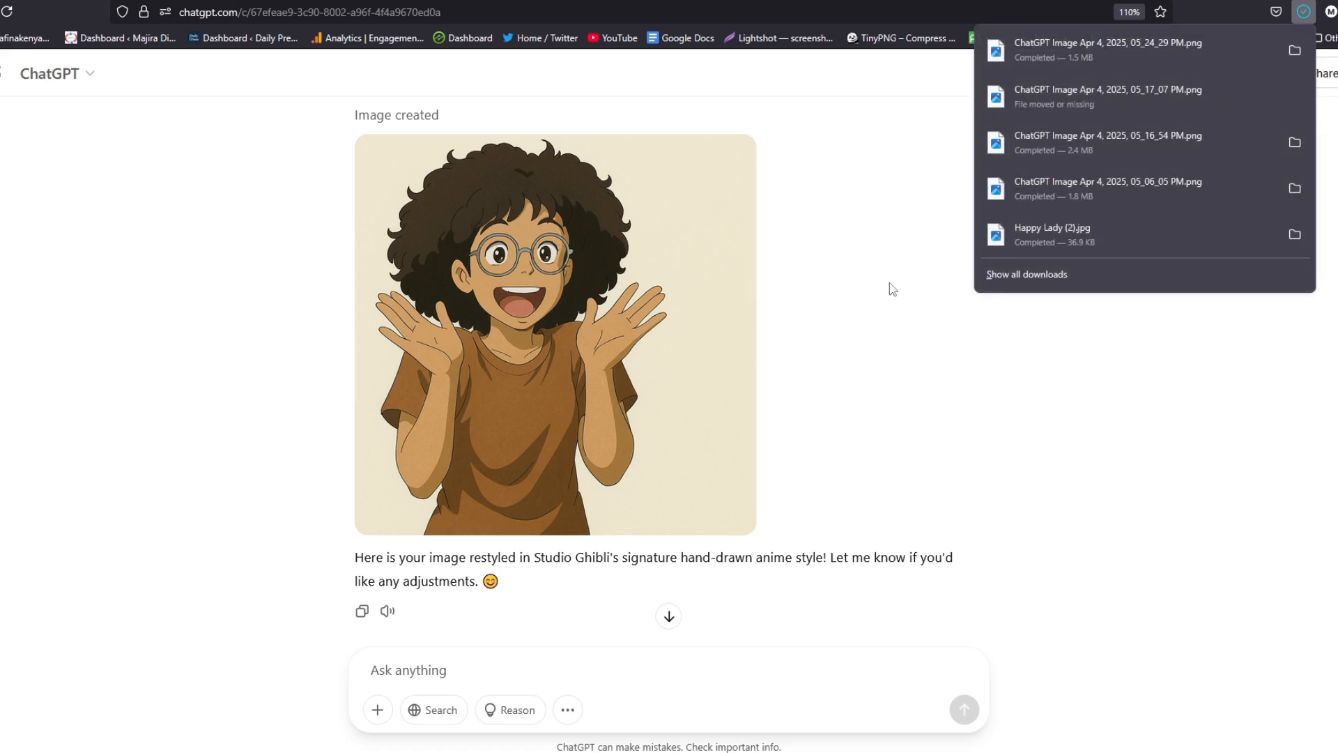
{"action": "left_click", "coordinate": [893, 288]}
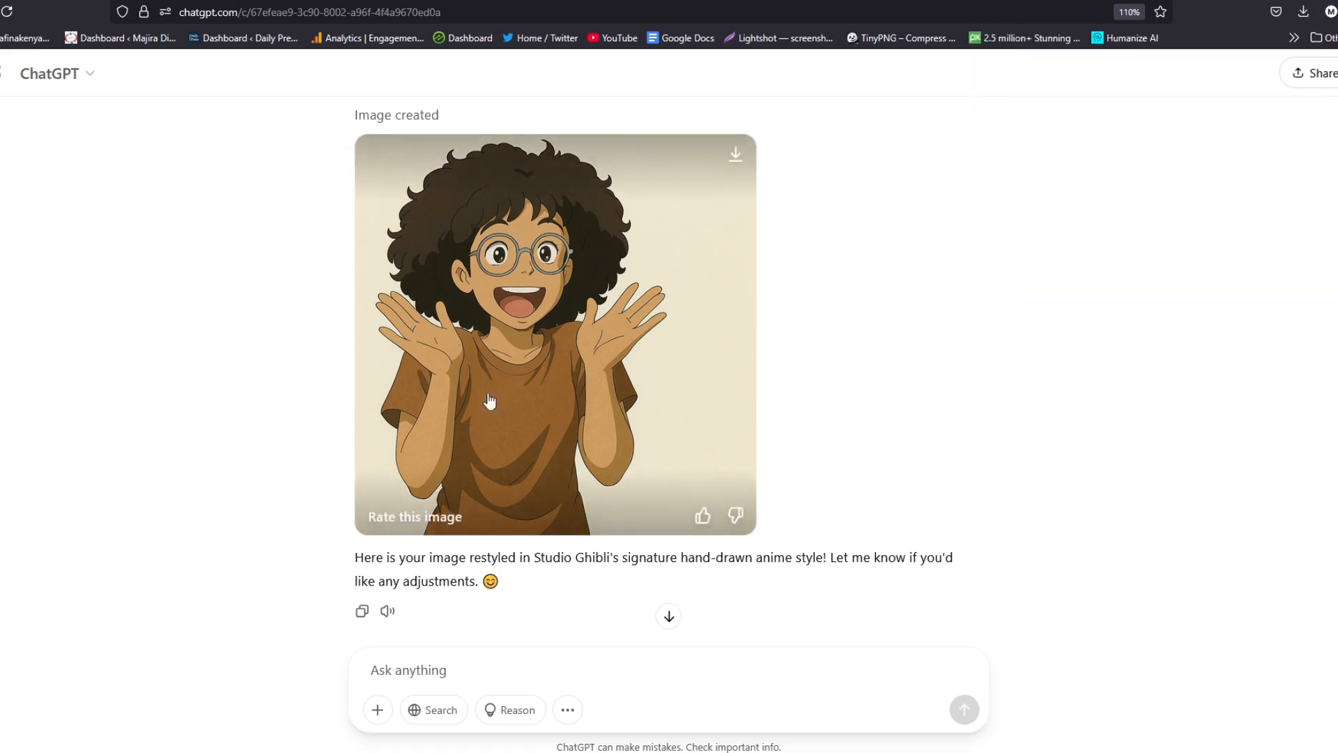
{"action": "scroll", "coordinate": [880, 369], "scroll_direction": "down", "scroll_amount": 1}
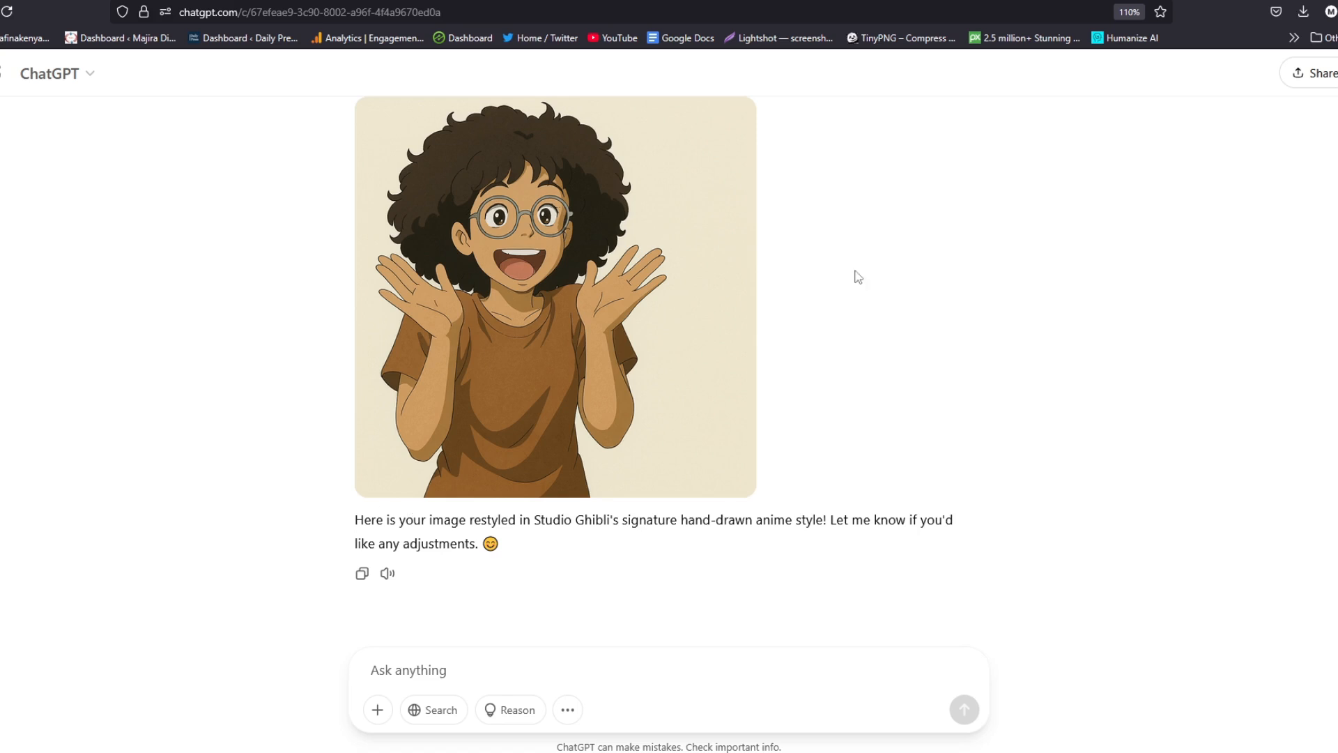